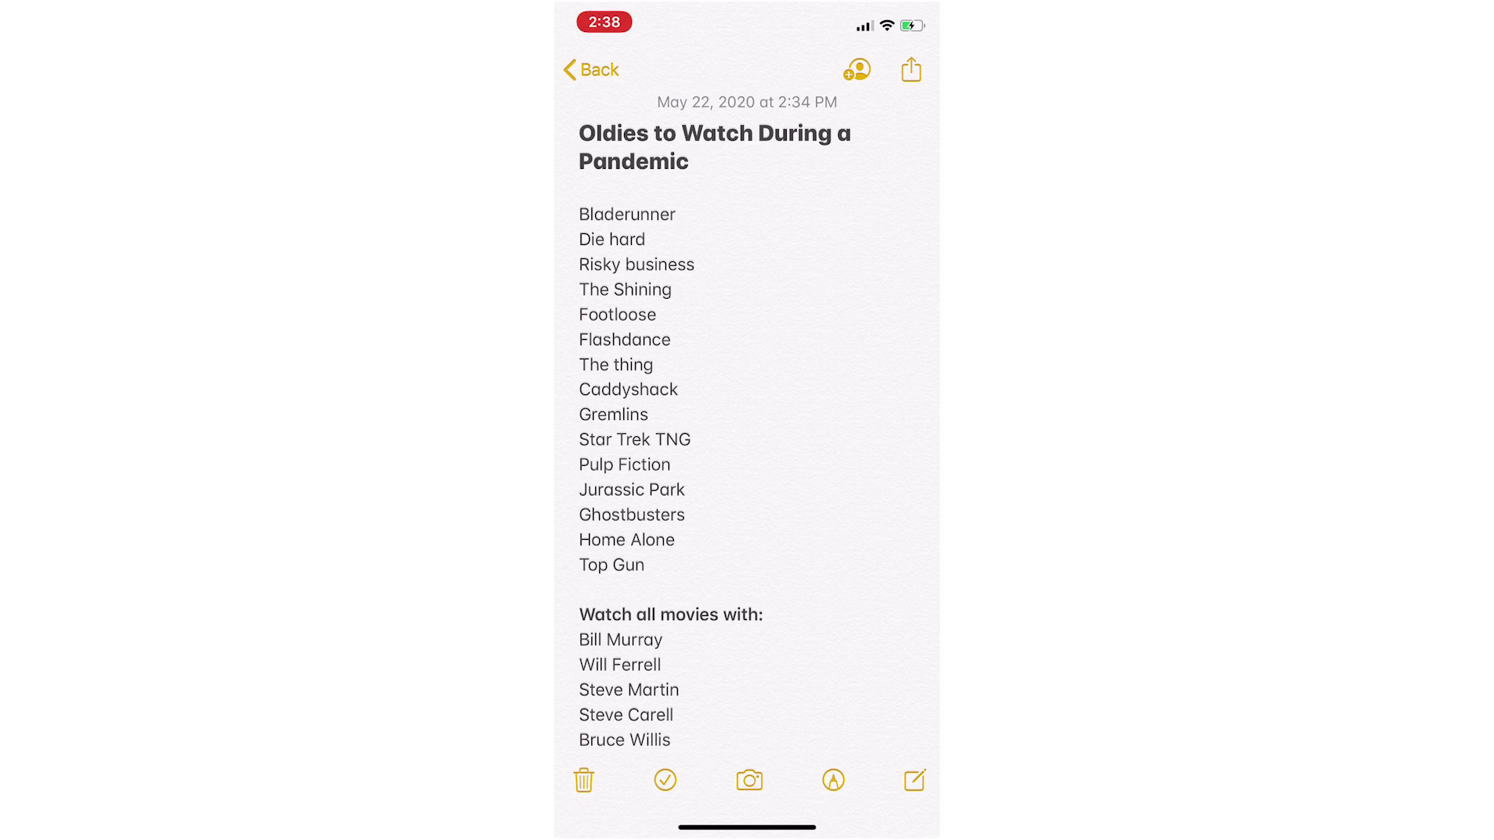
# Step: Turn the movie titles from Bladerunner to Top Gun into a checklist and tick Die hard
pyautogui.doubleClick(627, 214)
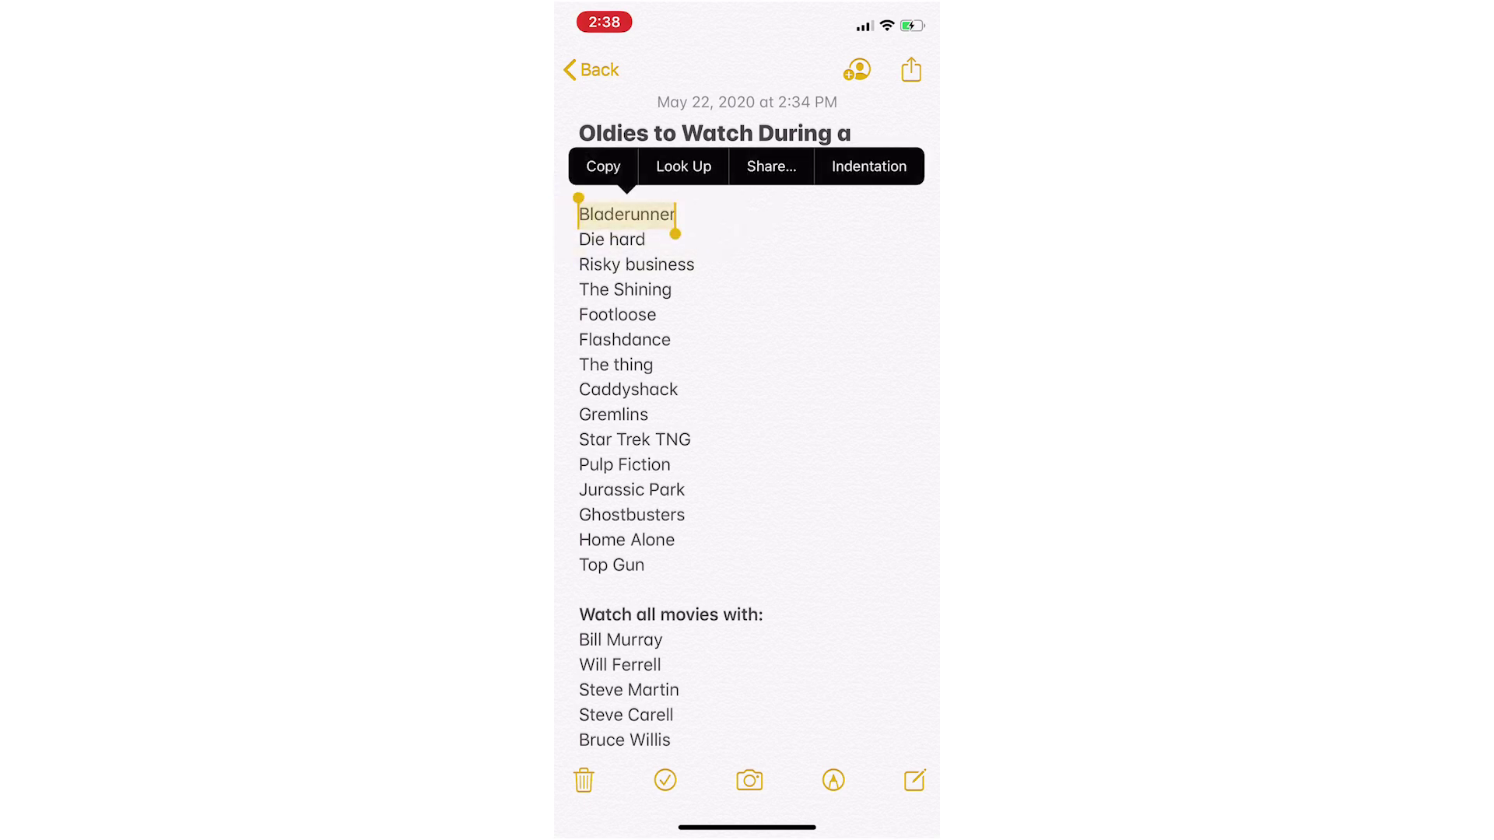
pyautogui.moveTo(676, 234); pyautogui.dragTo(644, 583)
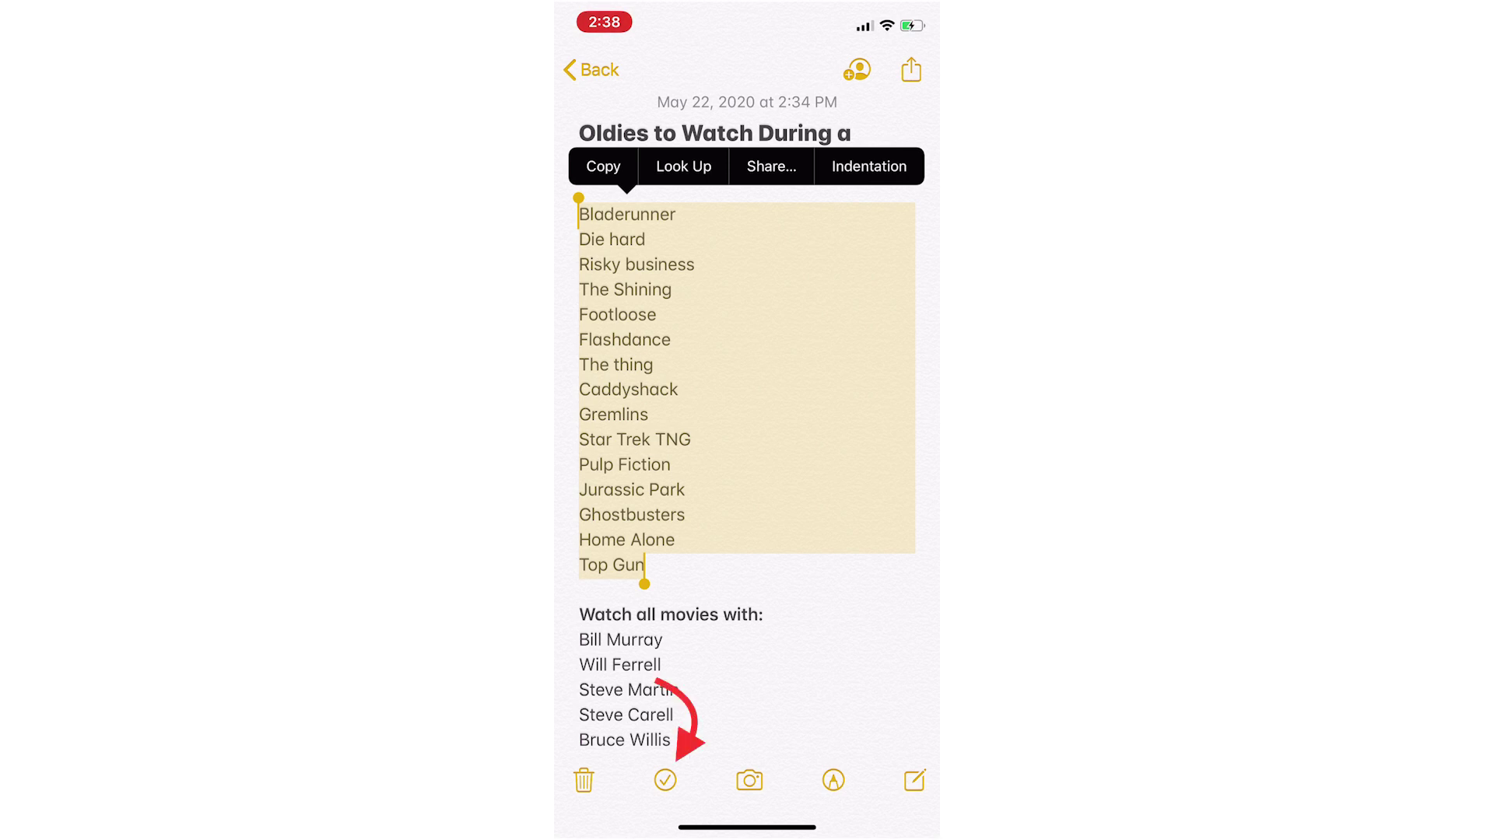
pyautogui.click(665, 780)
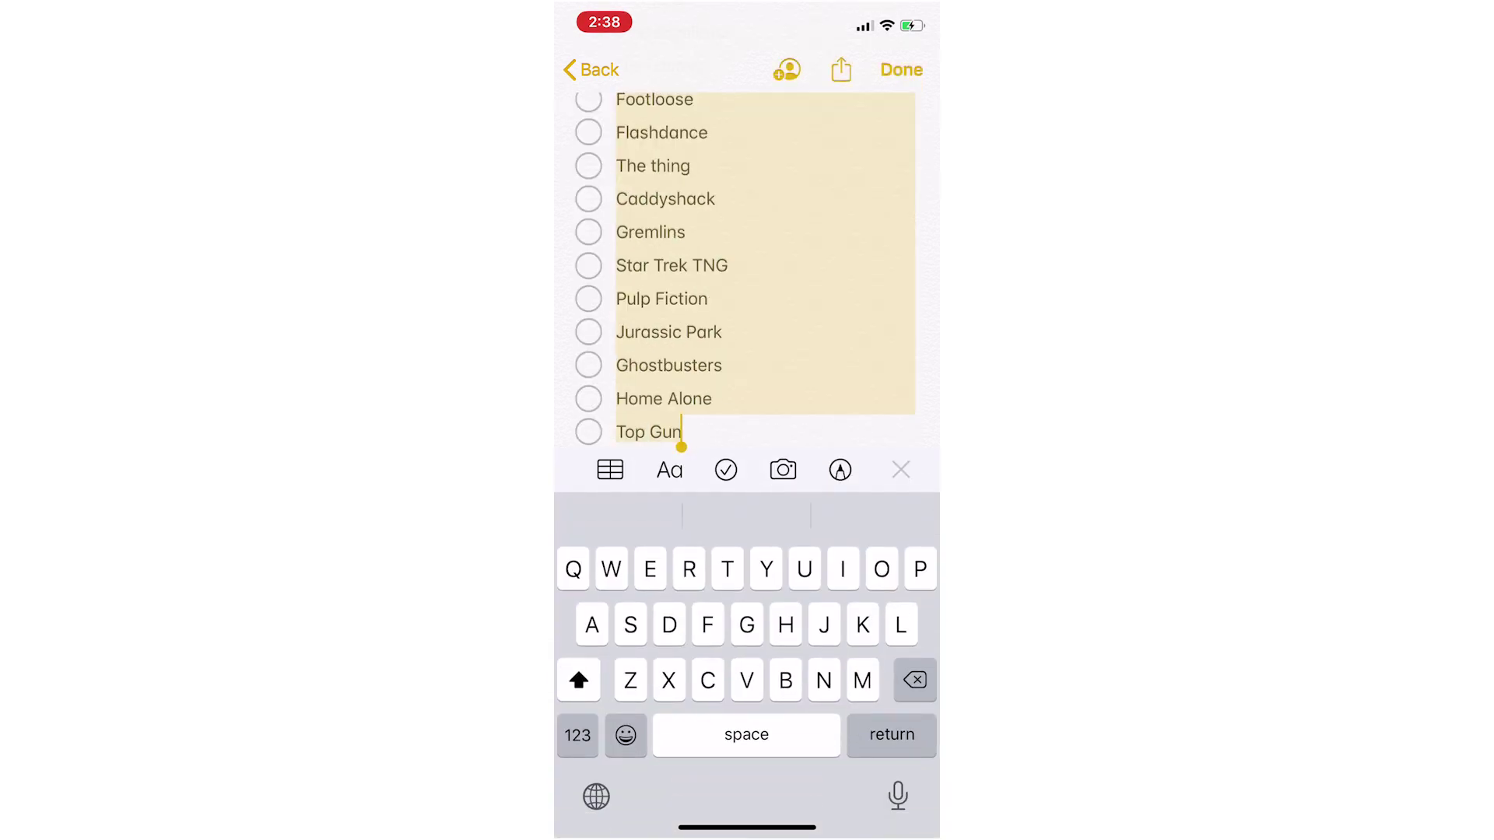
pyautogui.scroll(4, 745, 269)
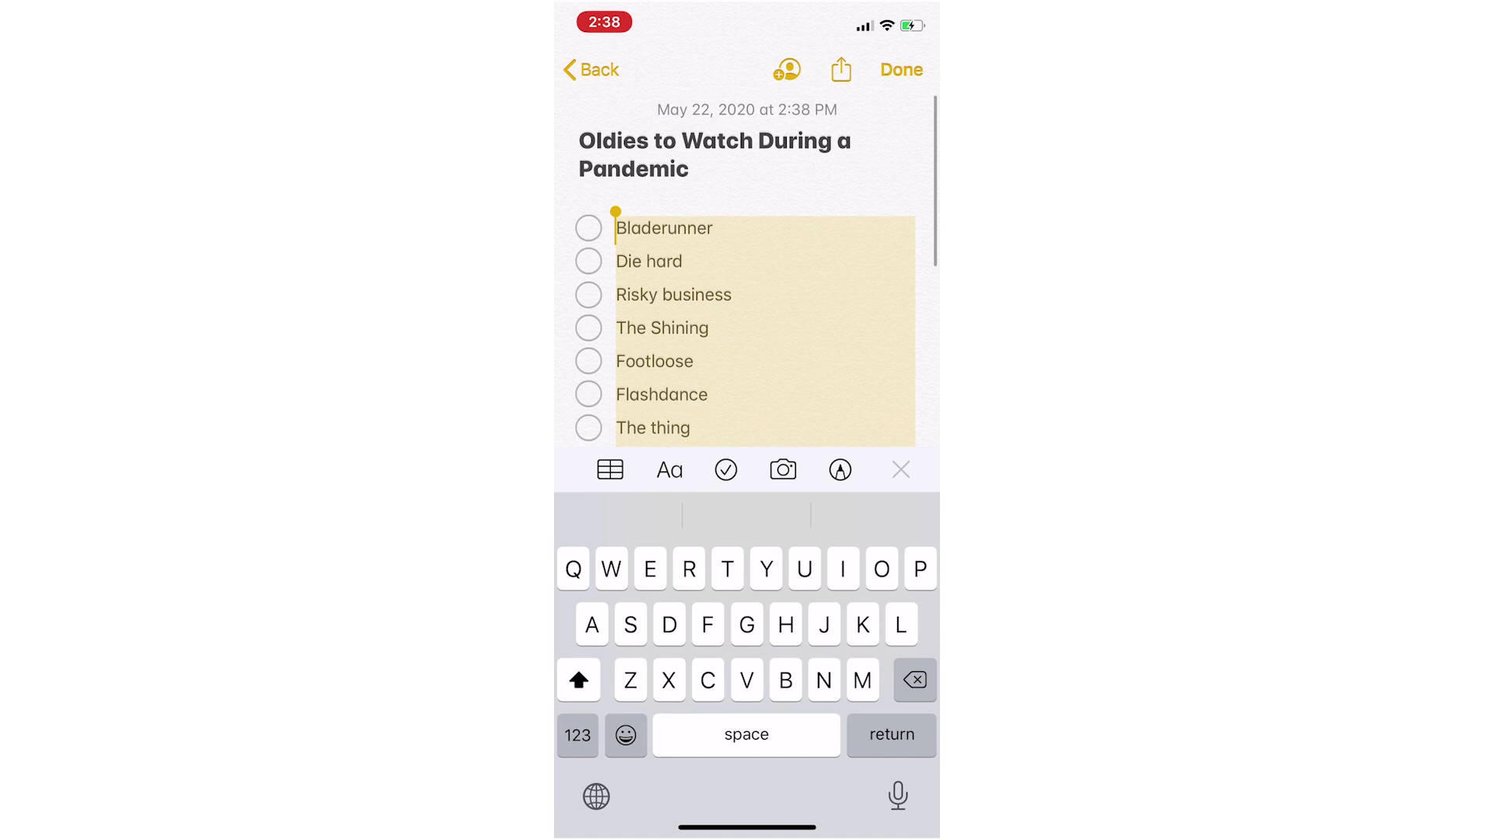
pyautogui.click(901, 69)
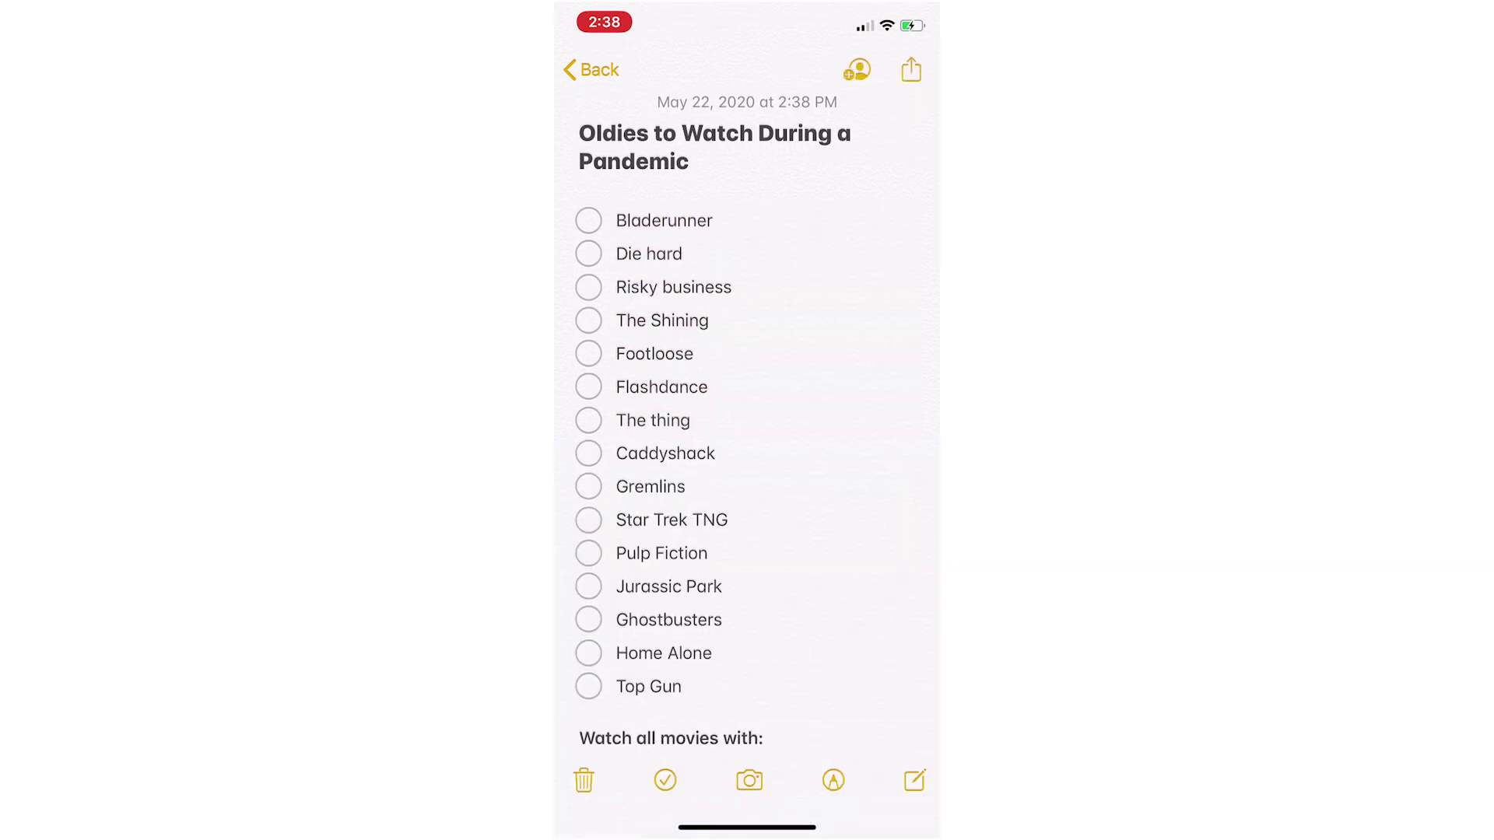
pyautogui.click(588, 254)
# Step: Untick Die hard and bring up the Add People invitation sheet for the movie note
pyautogui.click(588, 253)
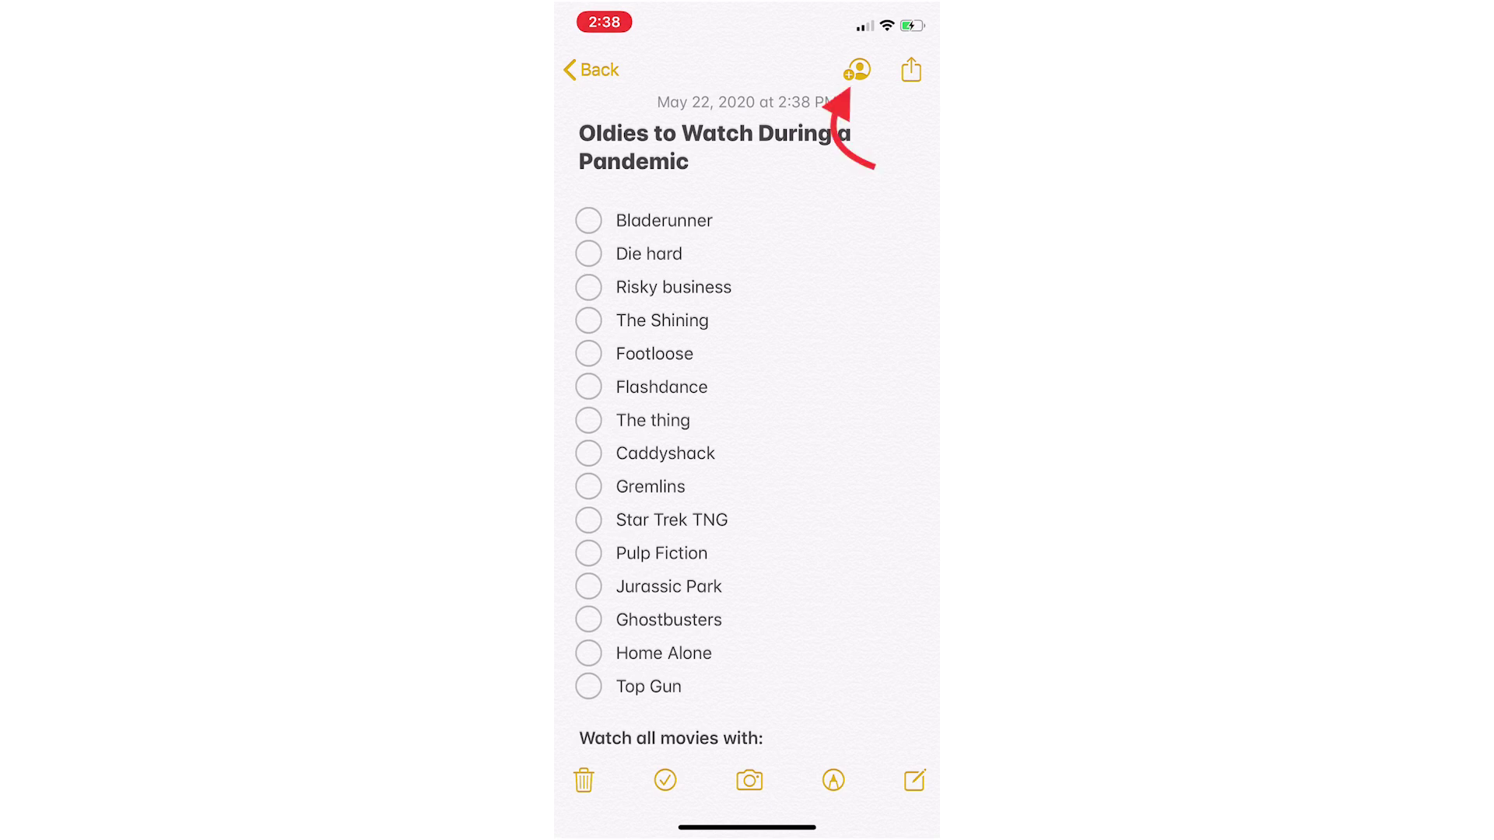
pyautogui.click(856, 69)
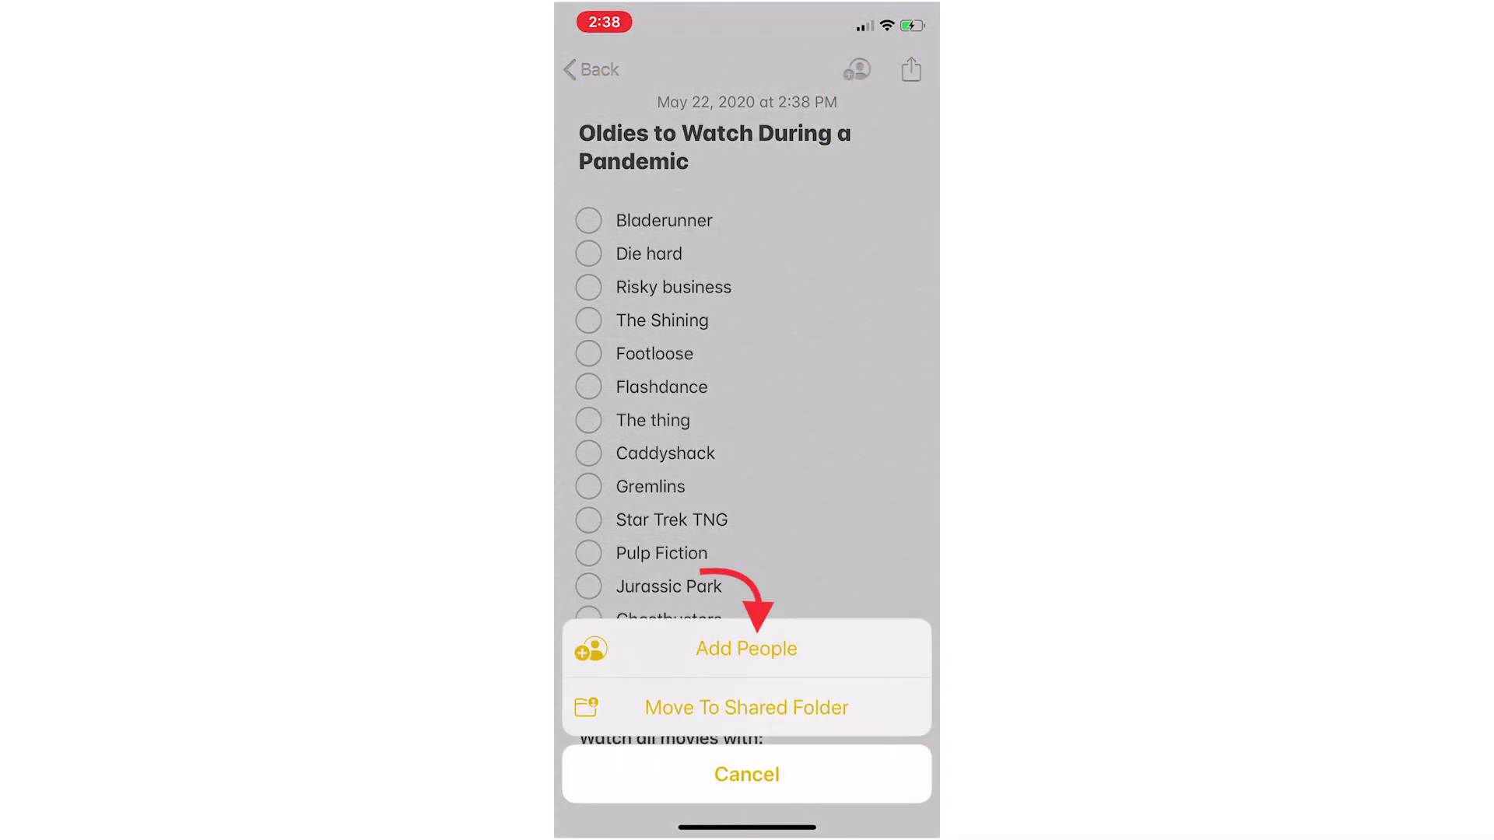
pyautogui.click(746, 648)
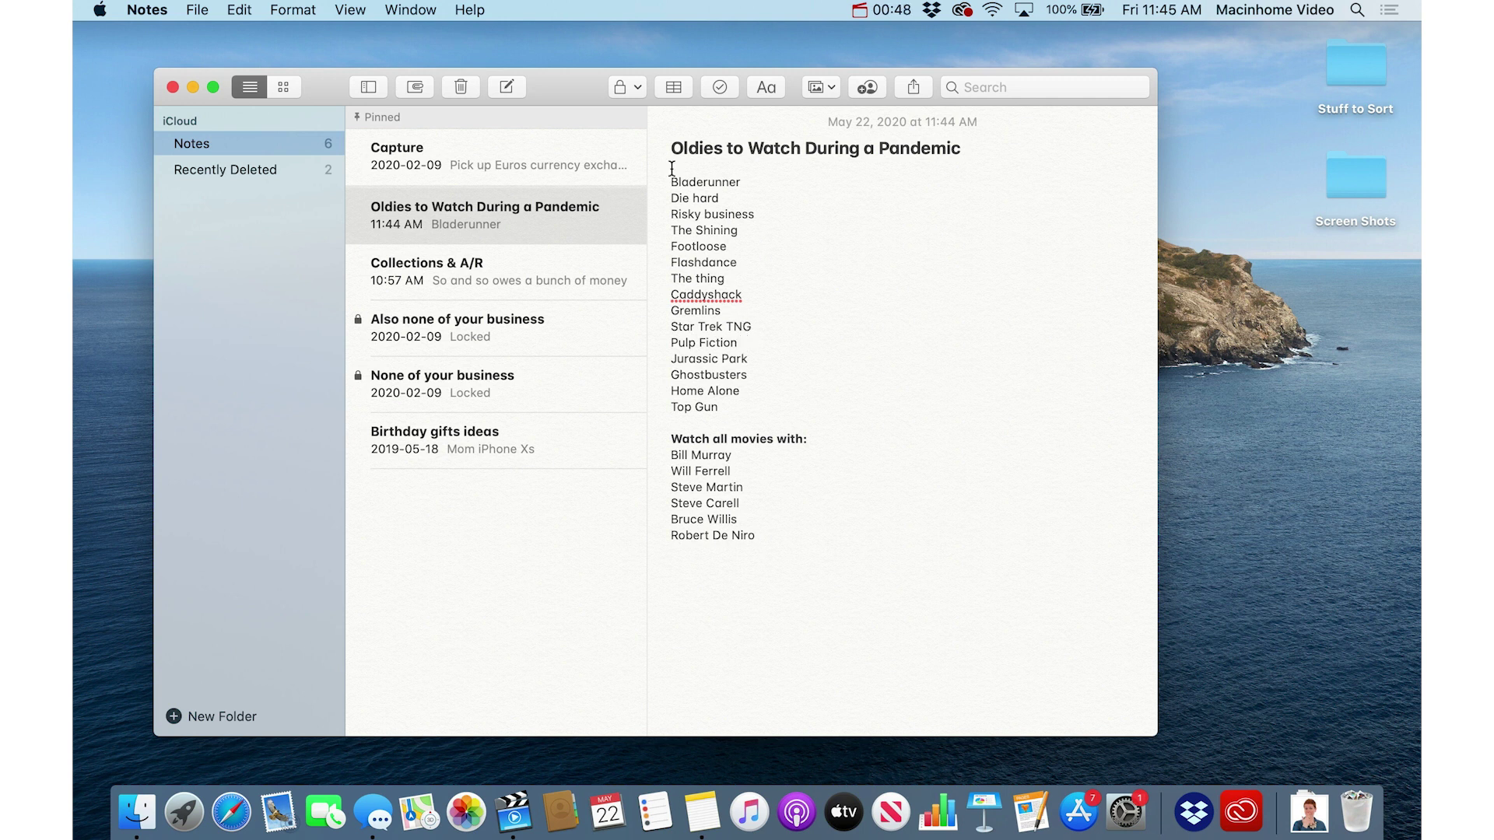
# Step: On the Mac, make the Bladerunner-to-Top Gun lines checklist items with Cmd+Shift+L
pyautogui.moveTo(669, 182); pyautogui.dragTo(736, 407)
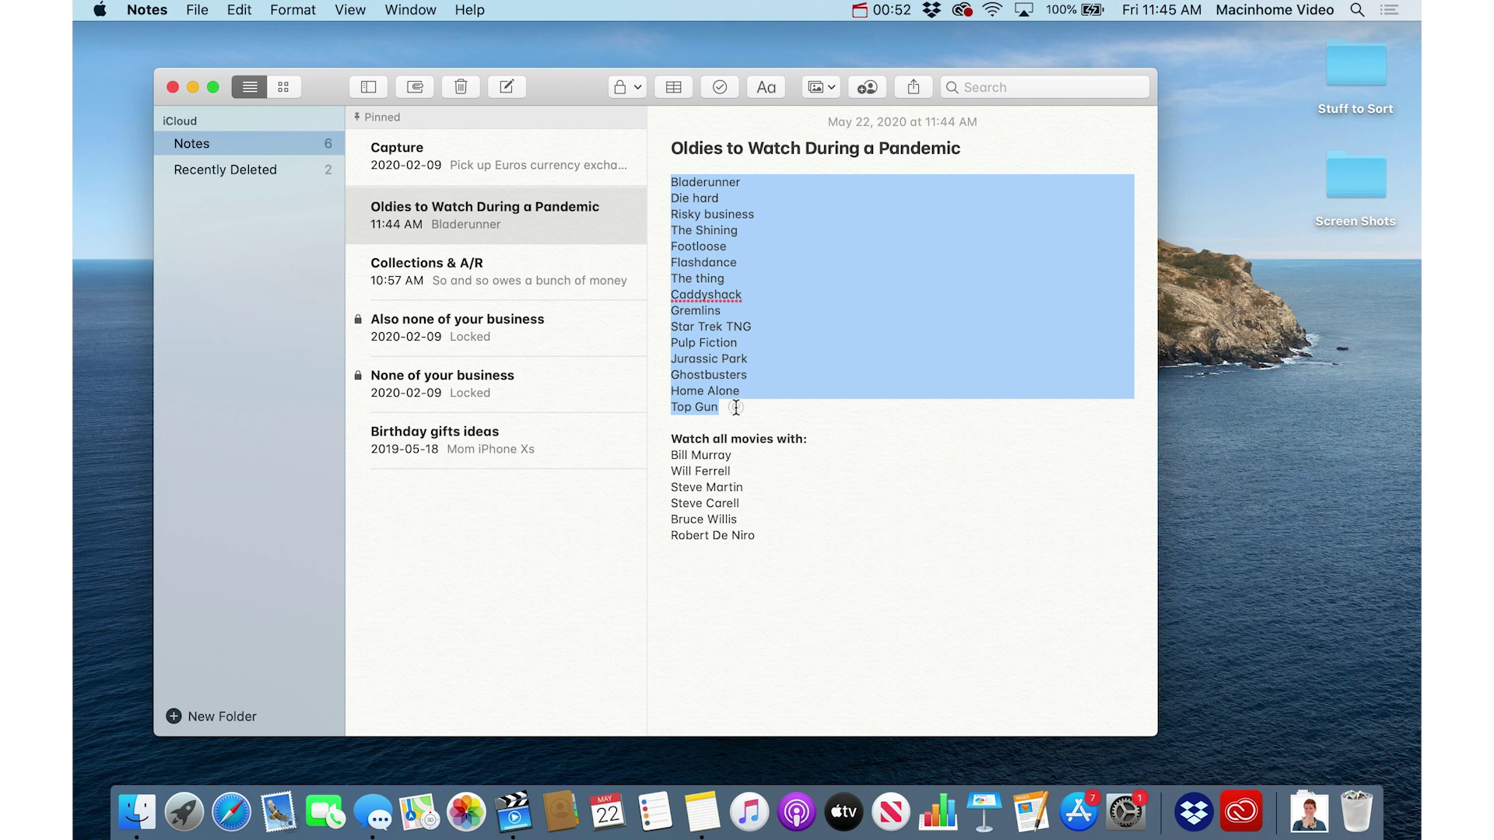
pyautogui.click(721, 89)
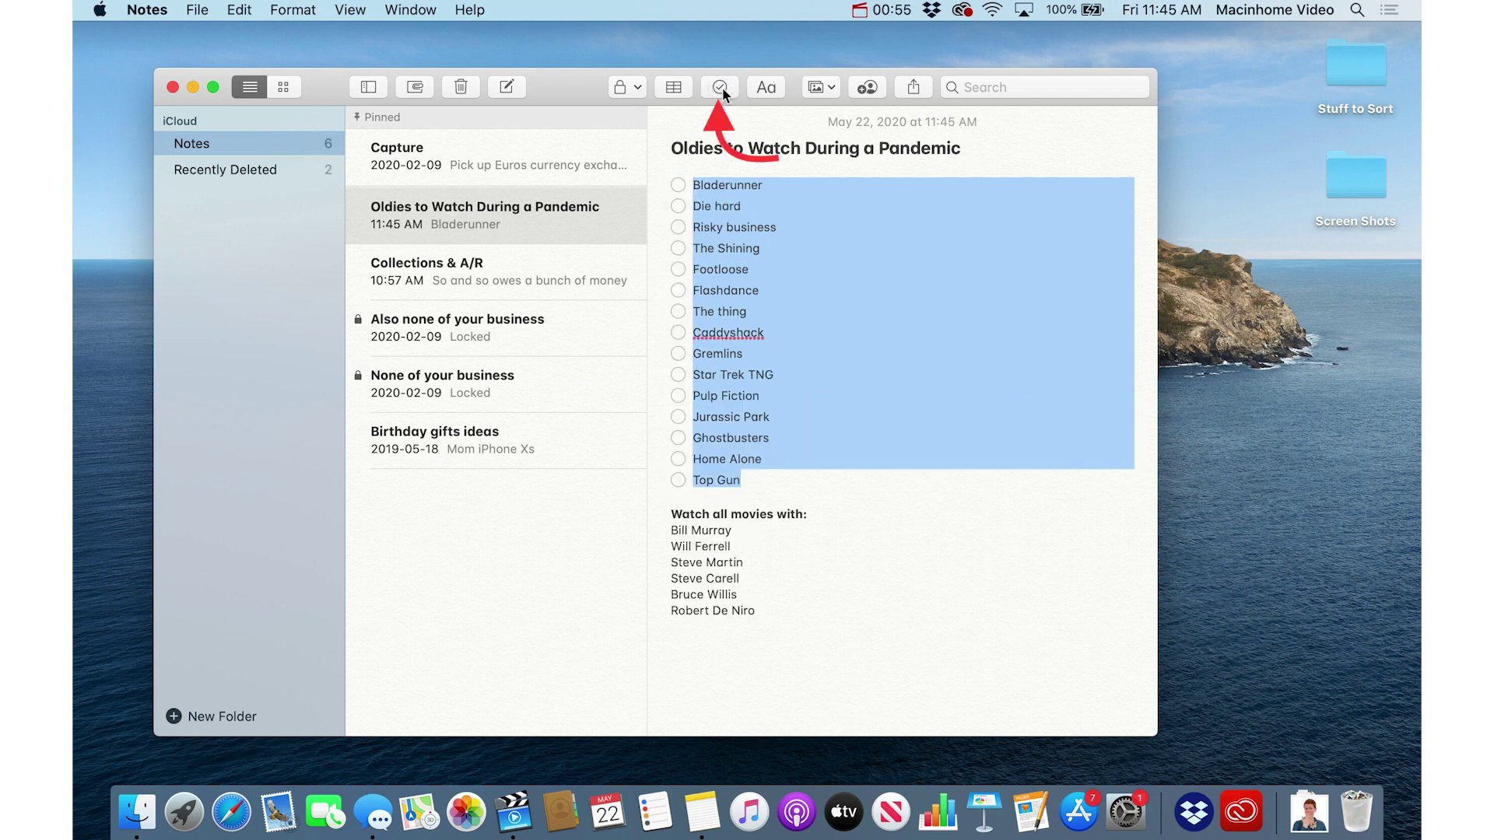
pyautogui.click(722, 89)
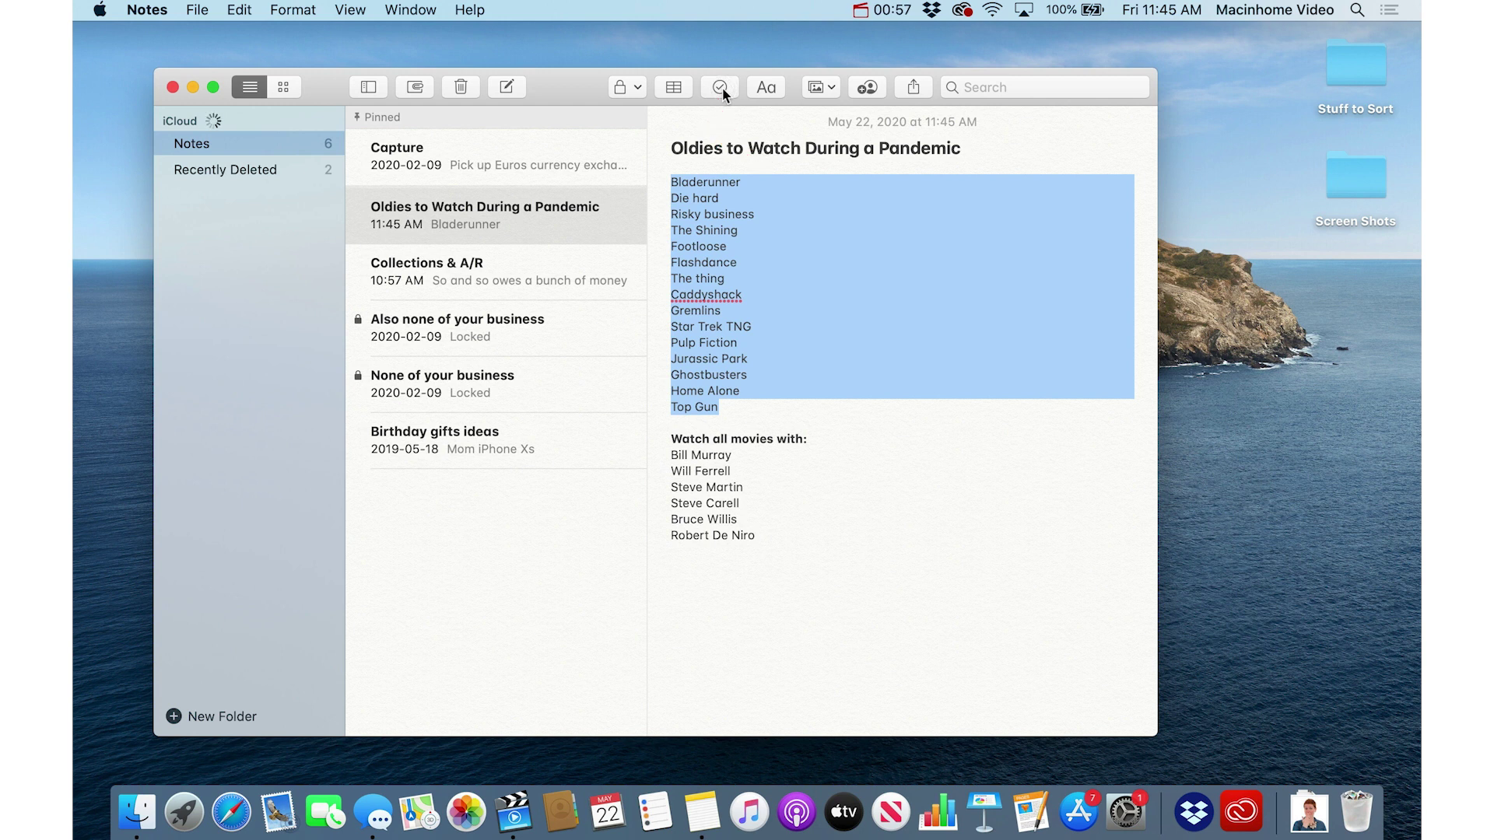
pyautogui.press('super+shift+l')
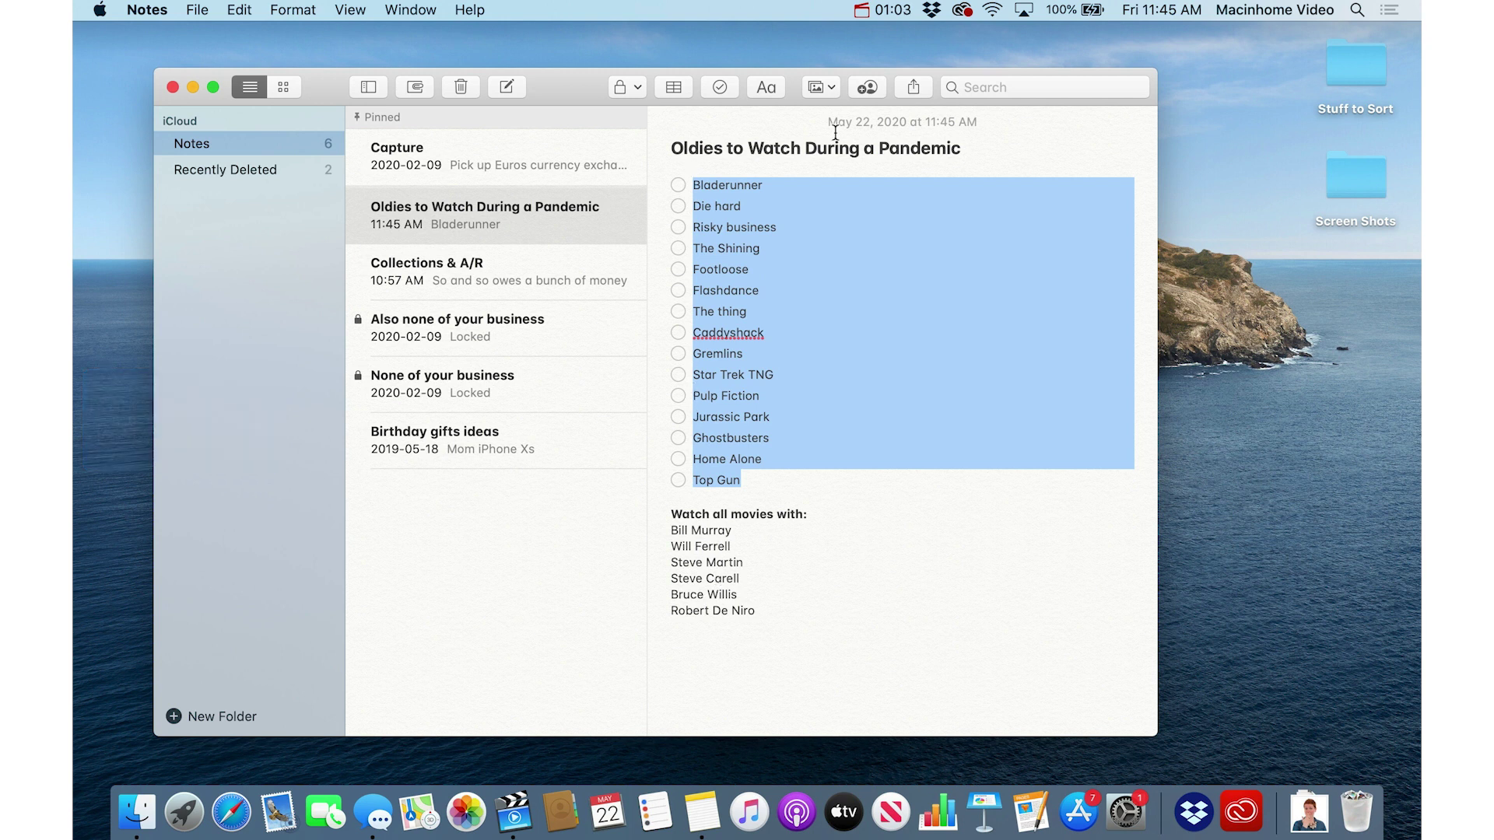
pyautogui.click(805, 241)
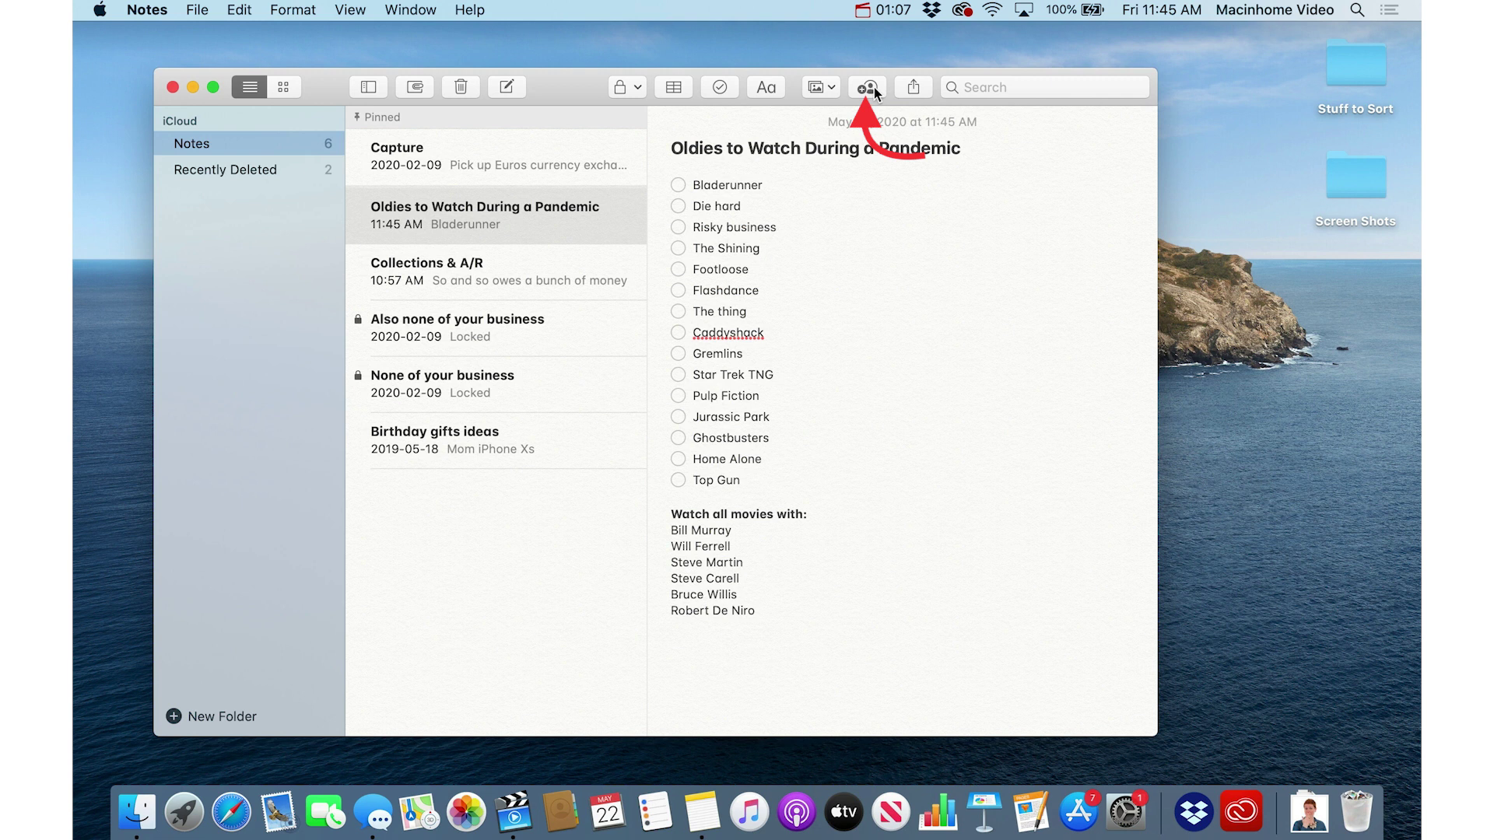
# Step: Share the 'Oldies to Watch During a Pandemic' note through Add People
pyautogui.click(874, 89)
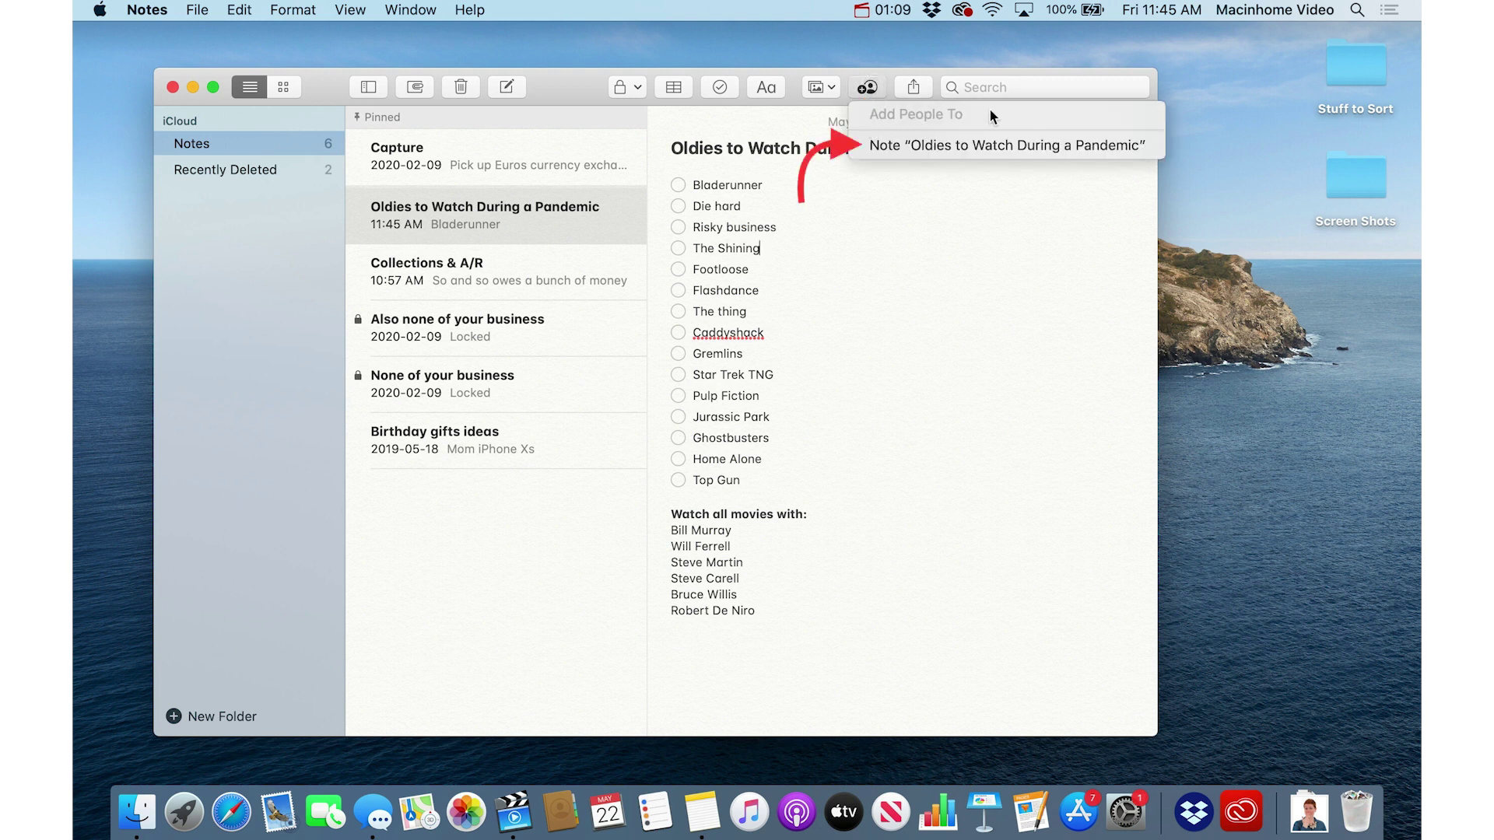
pyautogui.click(901, 146)
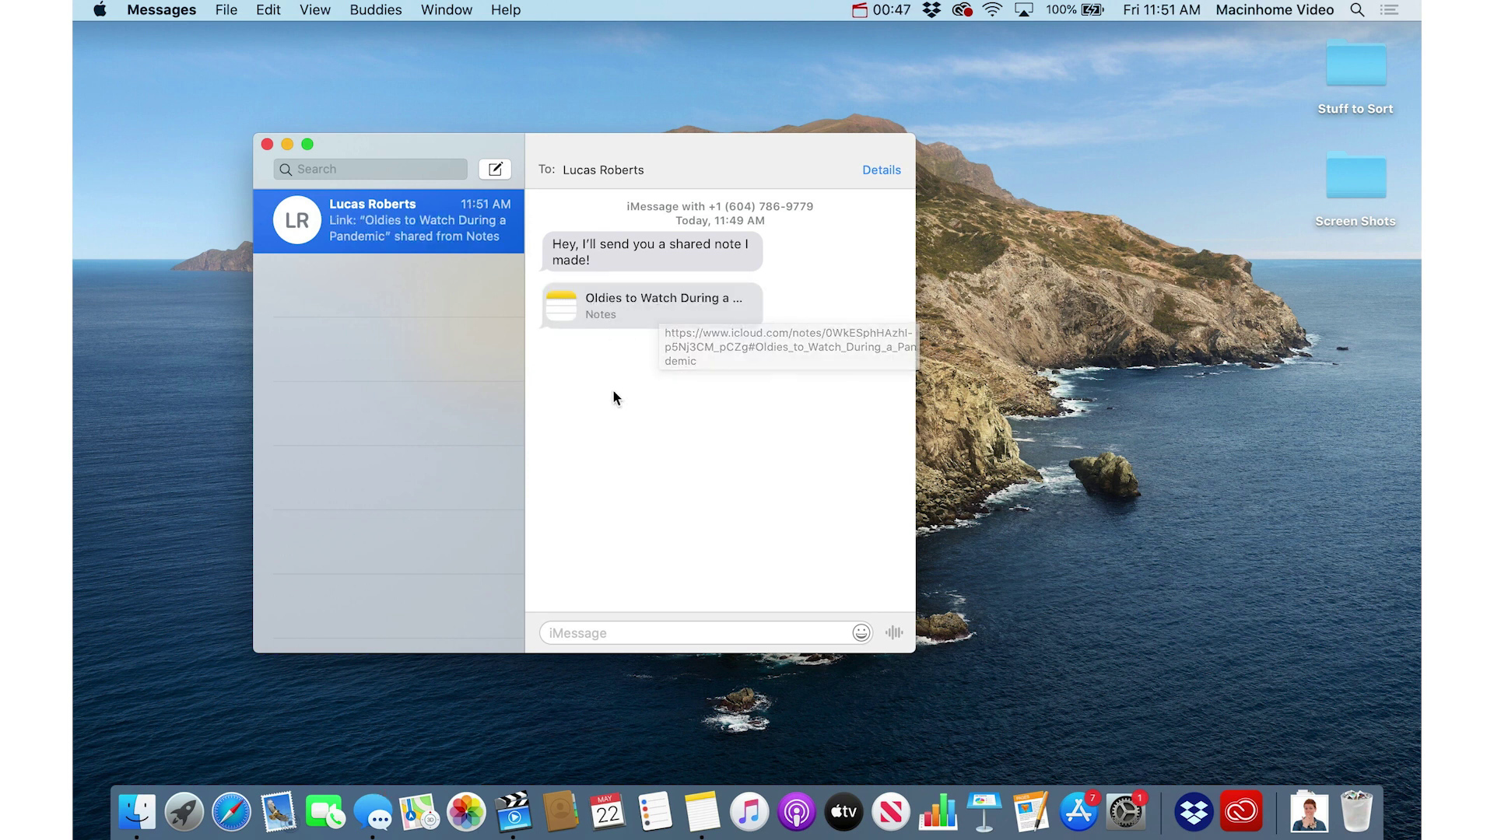
# Step: Accept the shared note link in Messages and open it in Notes
pyautogui.click(668, 307)
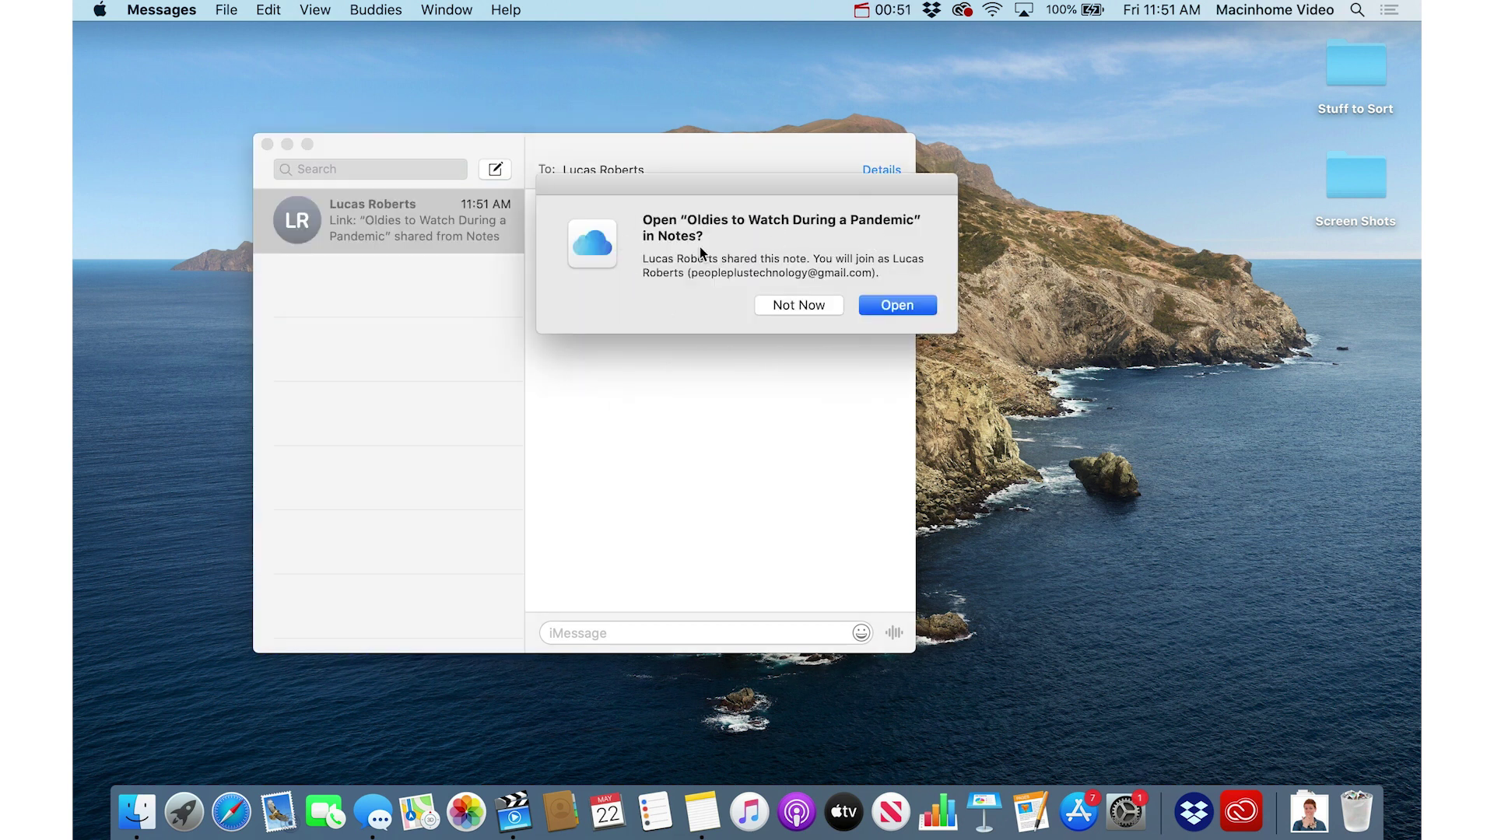
pyautogui.click(923, 309)
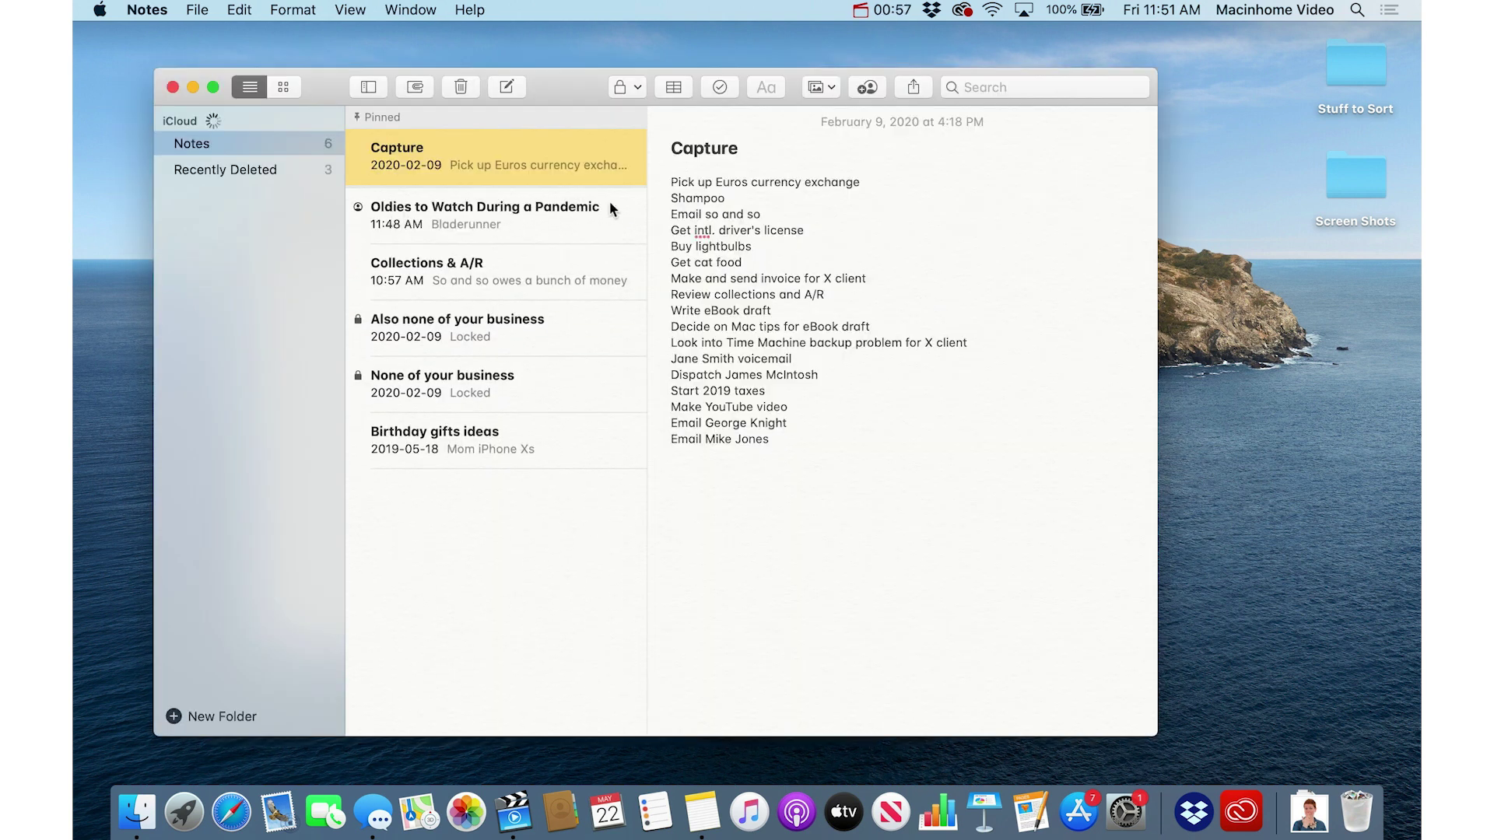
# Step: Insert 'Teenage mutant ninja turtles' as a checklist item below Bladerunner in the shared note
pyautogui.click(578, 213)
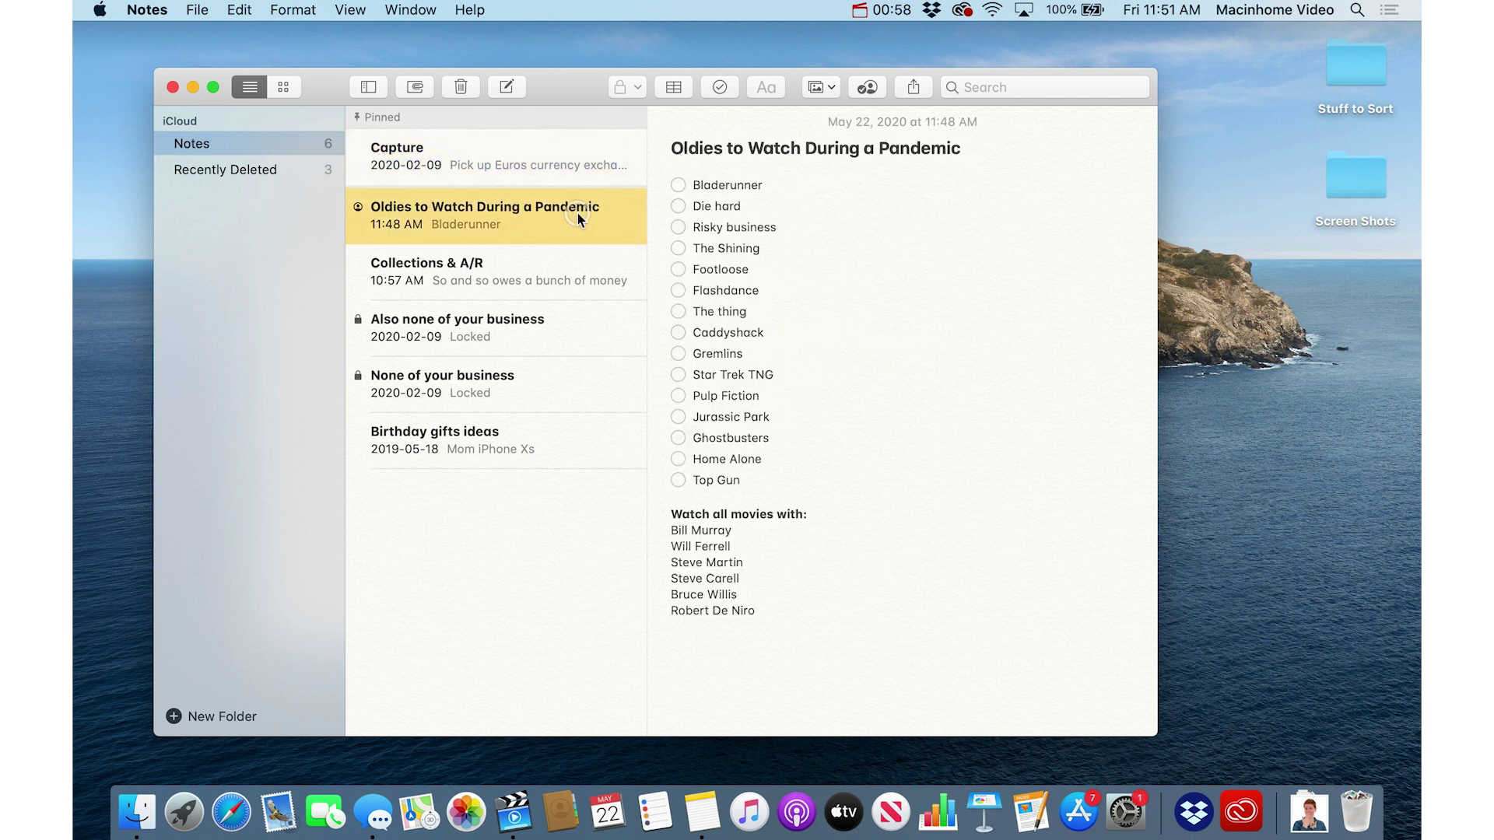
pyautogui.click(803, 182)
pyautogui.press('Return')
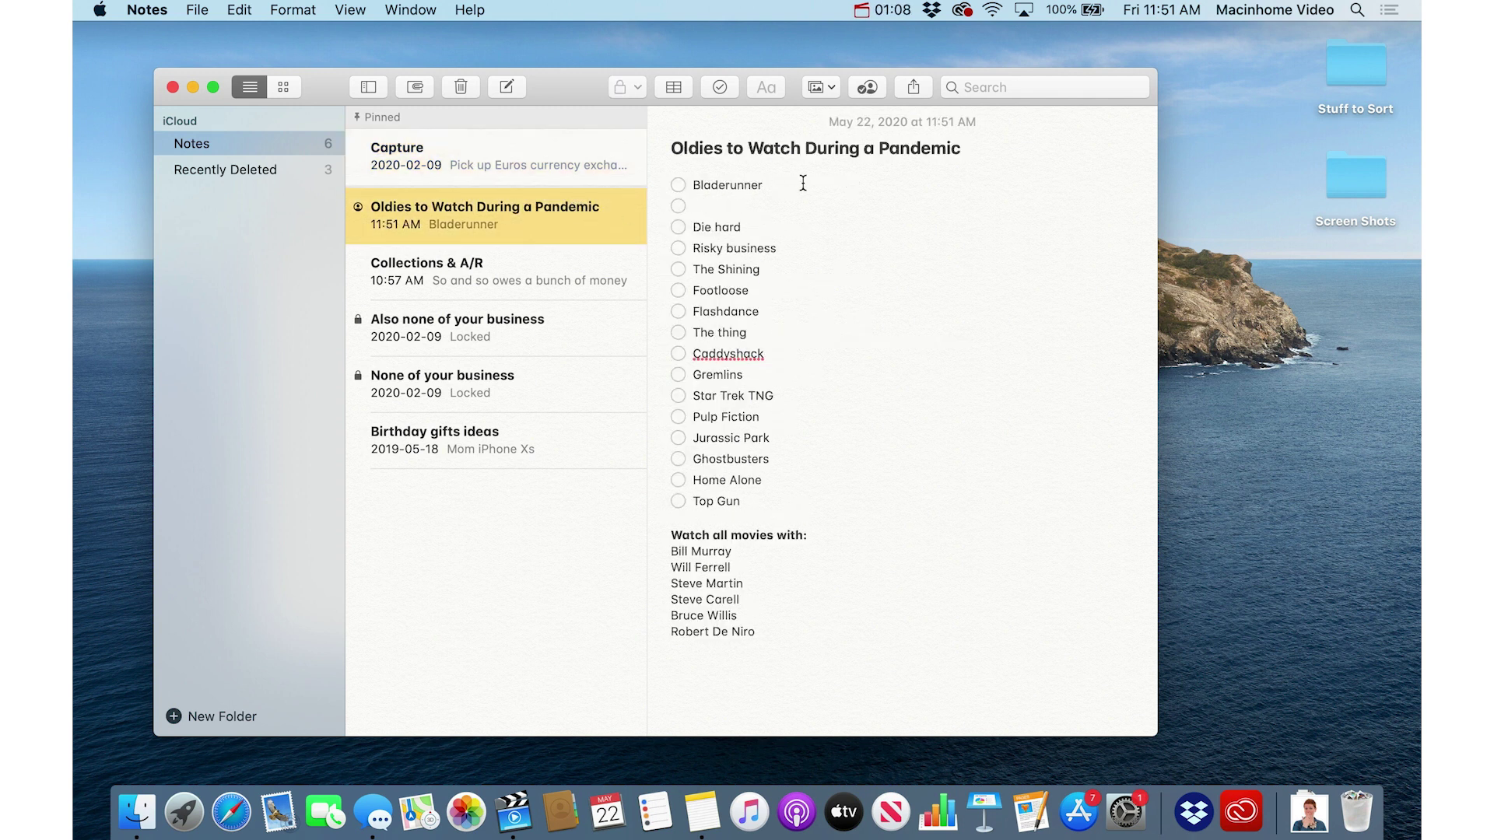
pyautogui.write('Teenage mutant ninja turtles')
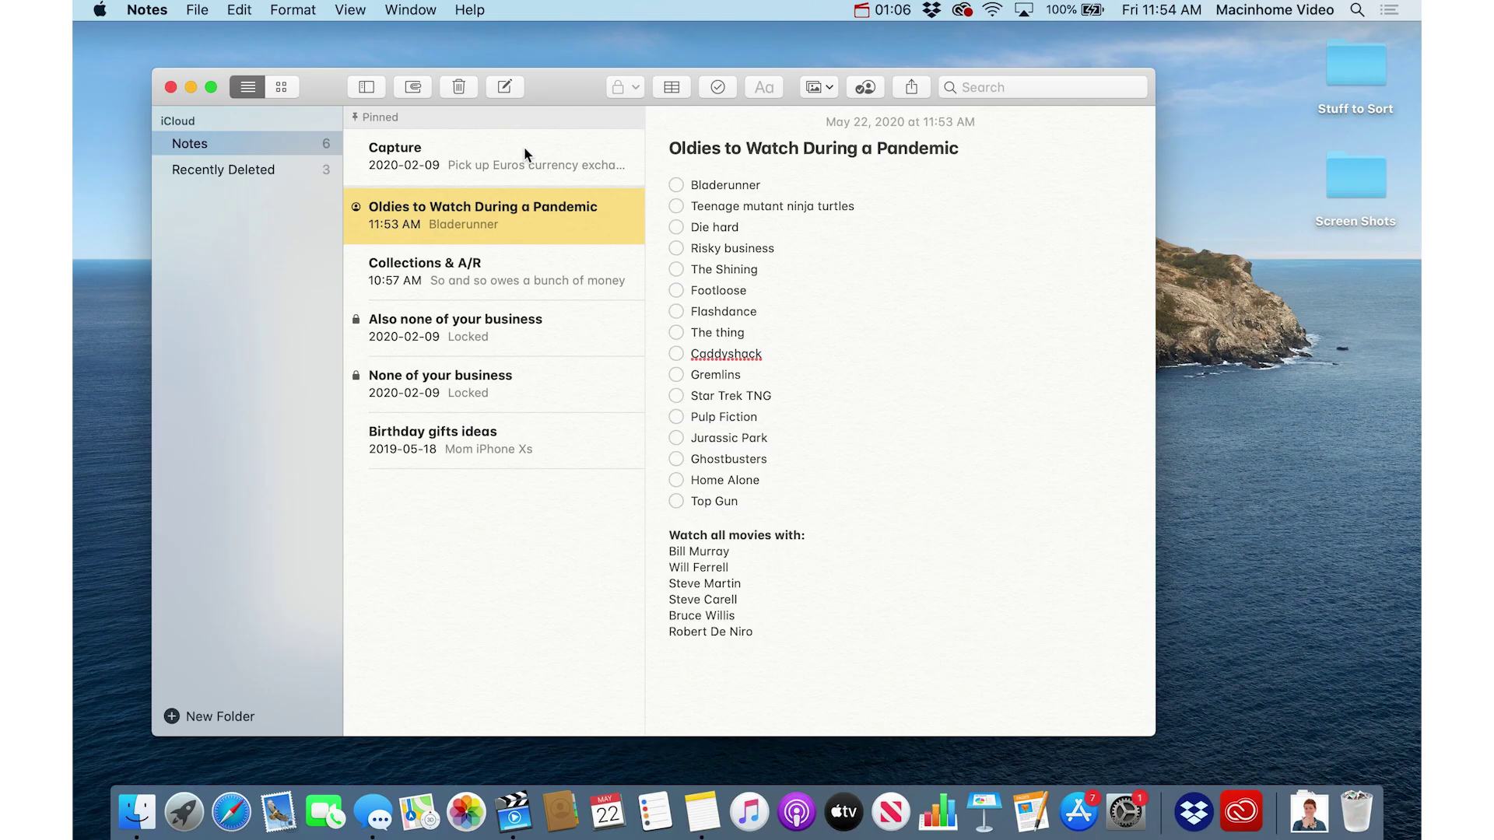
pyautogui.click(100, 11)
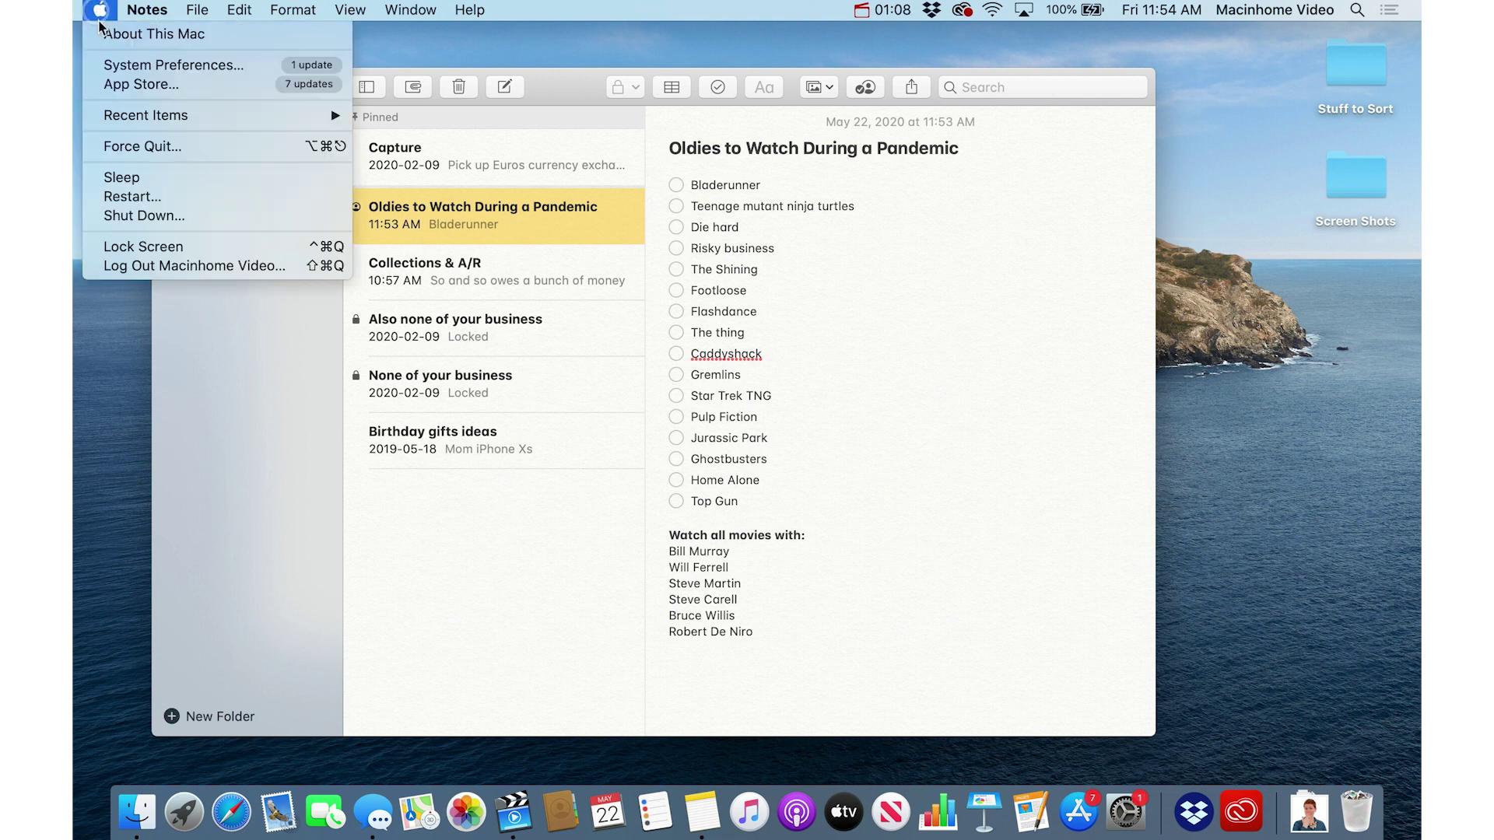
pyautogui.click(105, 34)
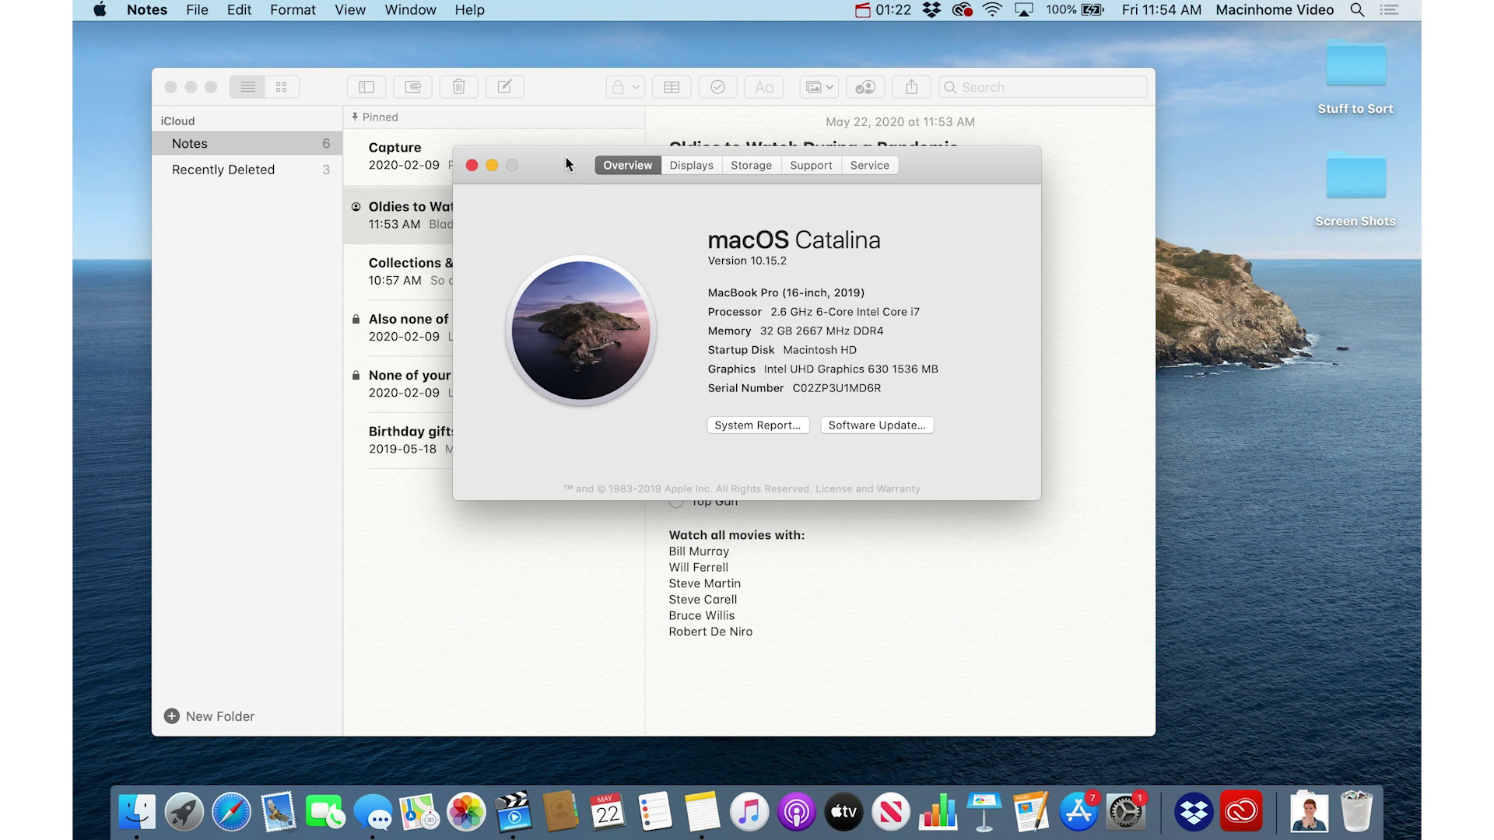
pyautogui.moveTo(567, 157); pyautogui.dragTo(557, 151)
pyautogui.click(462, 160)
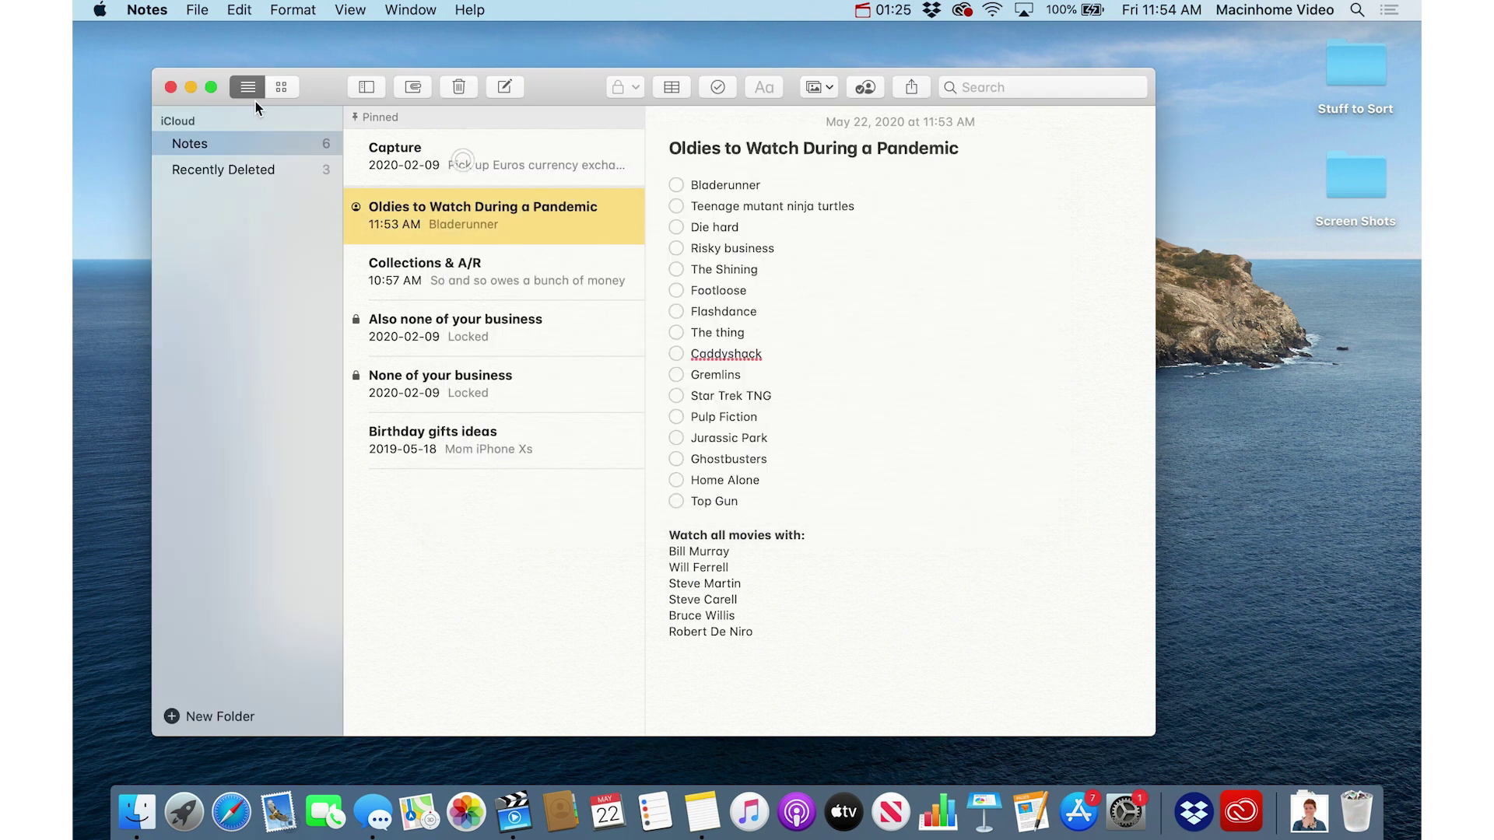
# Step: Check in System Preferences' Apple ID pane that Notes is enabled for iCloud
pyautogui.click(100, 9)
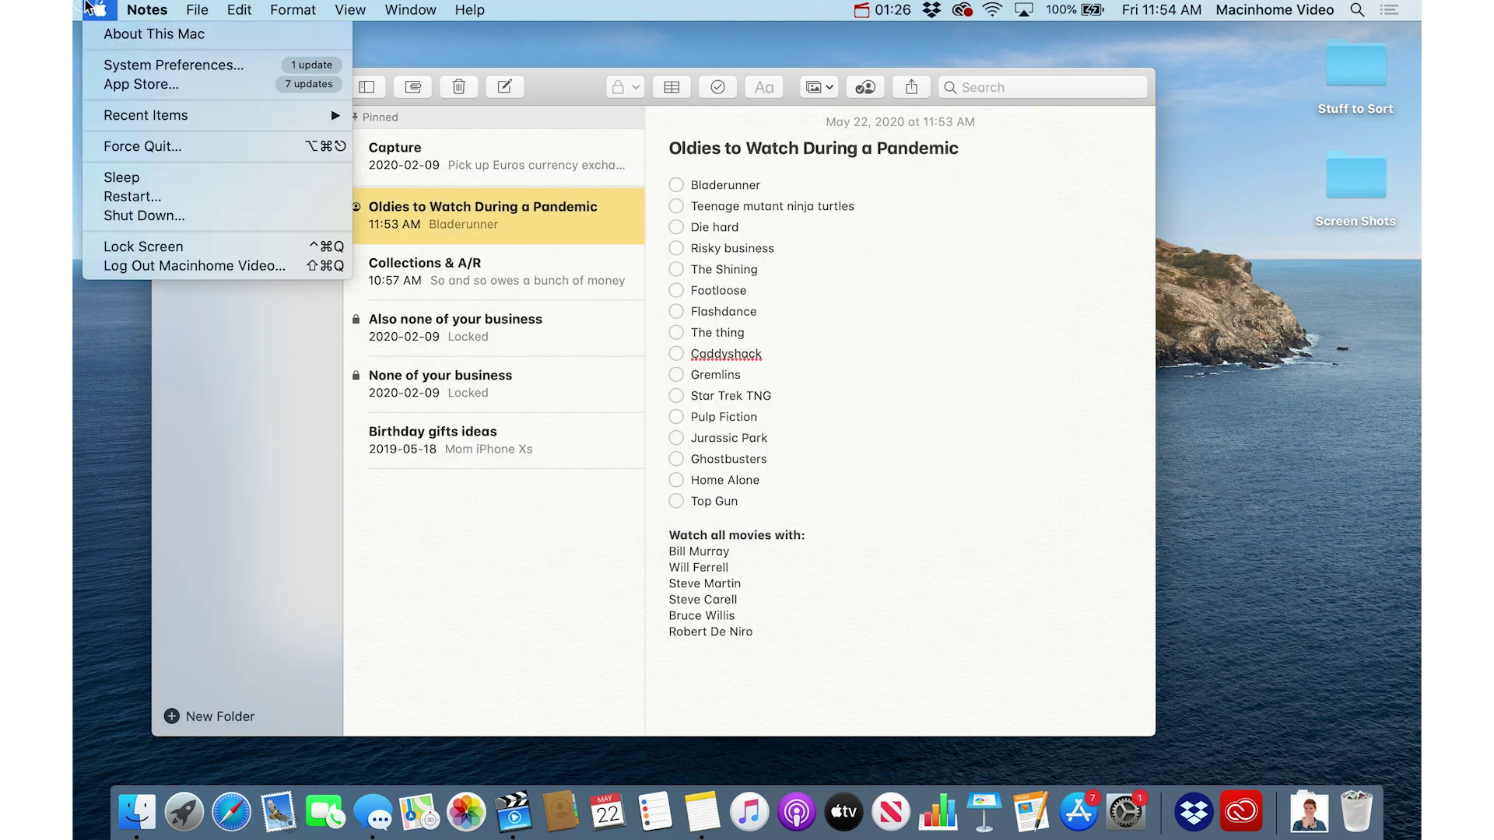
pyautogui.click(125, 65)
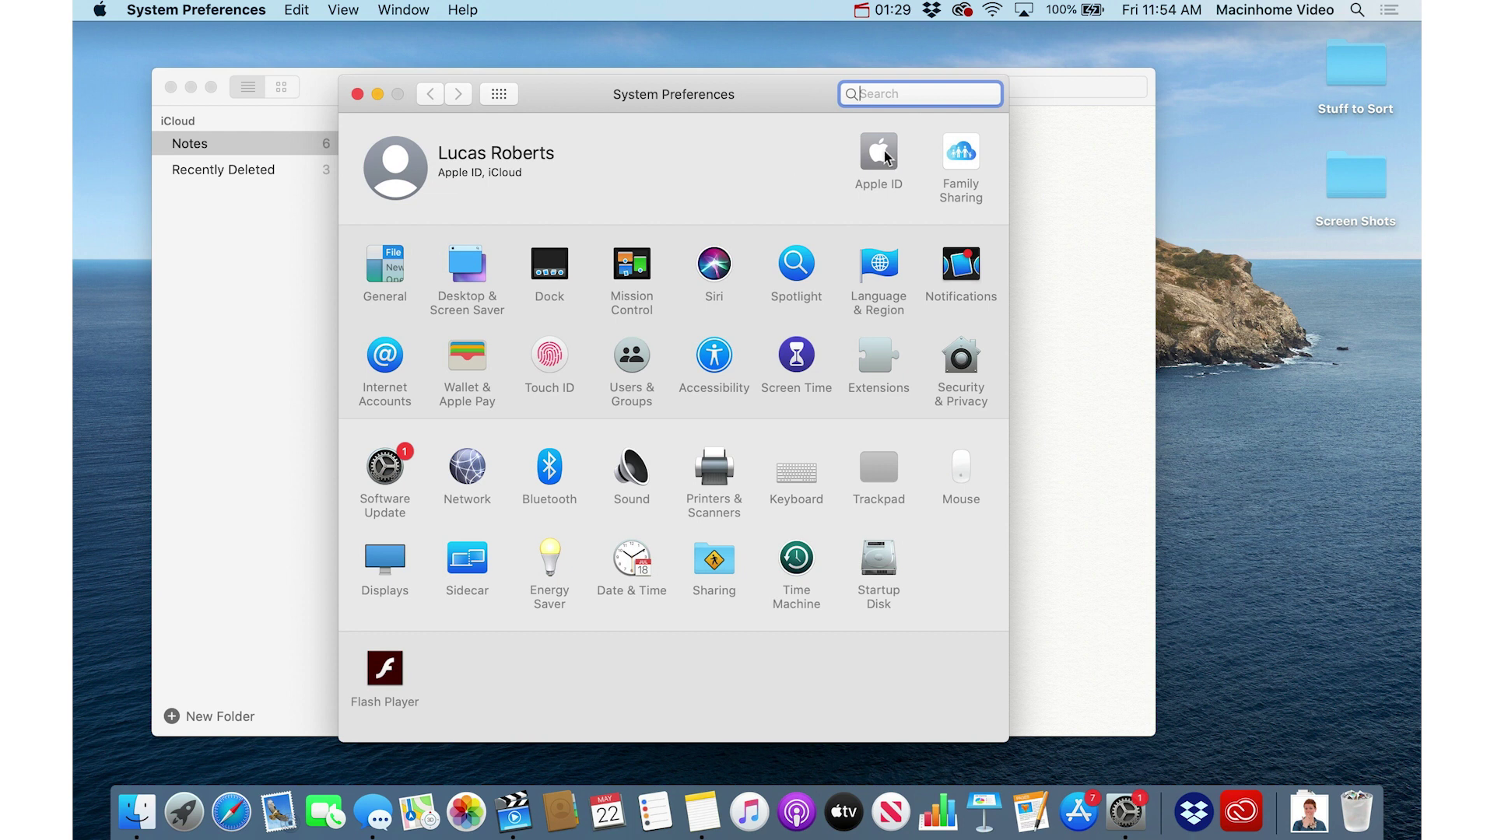
pyautogui.click(879, 152)
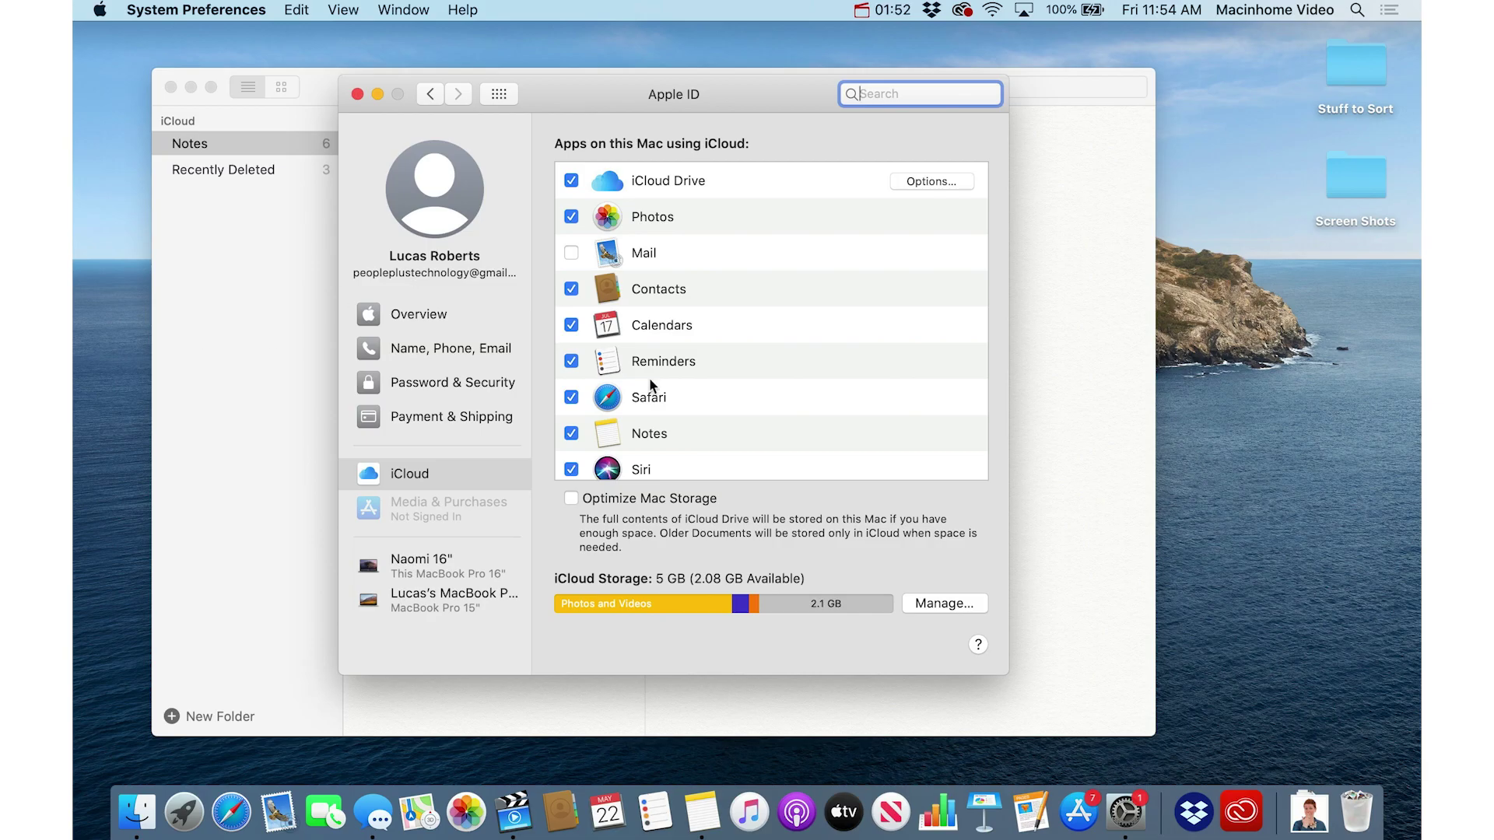
pyautogui.scroll(-3, 693, 444)
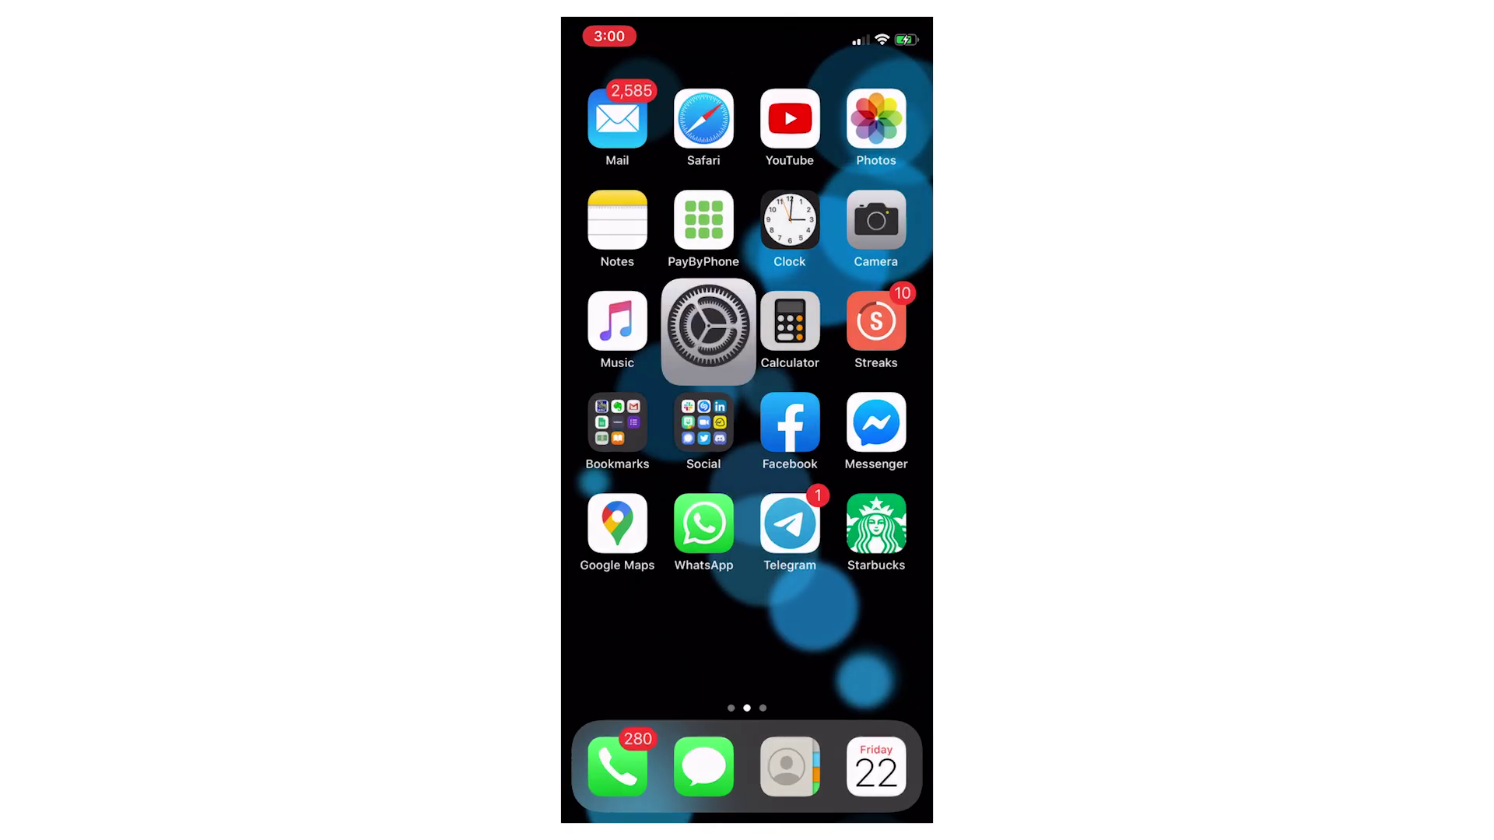
# Step: View the iMessage Send & Receive addresses under Messages in iPhone Settings
pyautogui.scroll(-6, 747, 467)
pyautogui.scroll(-7, 747, 467)
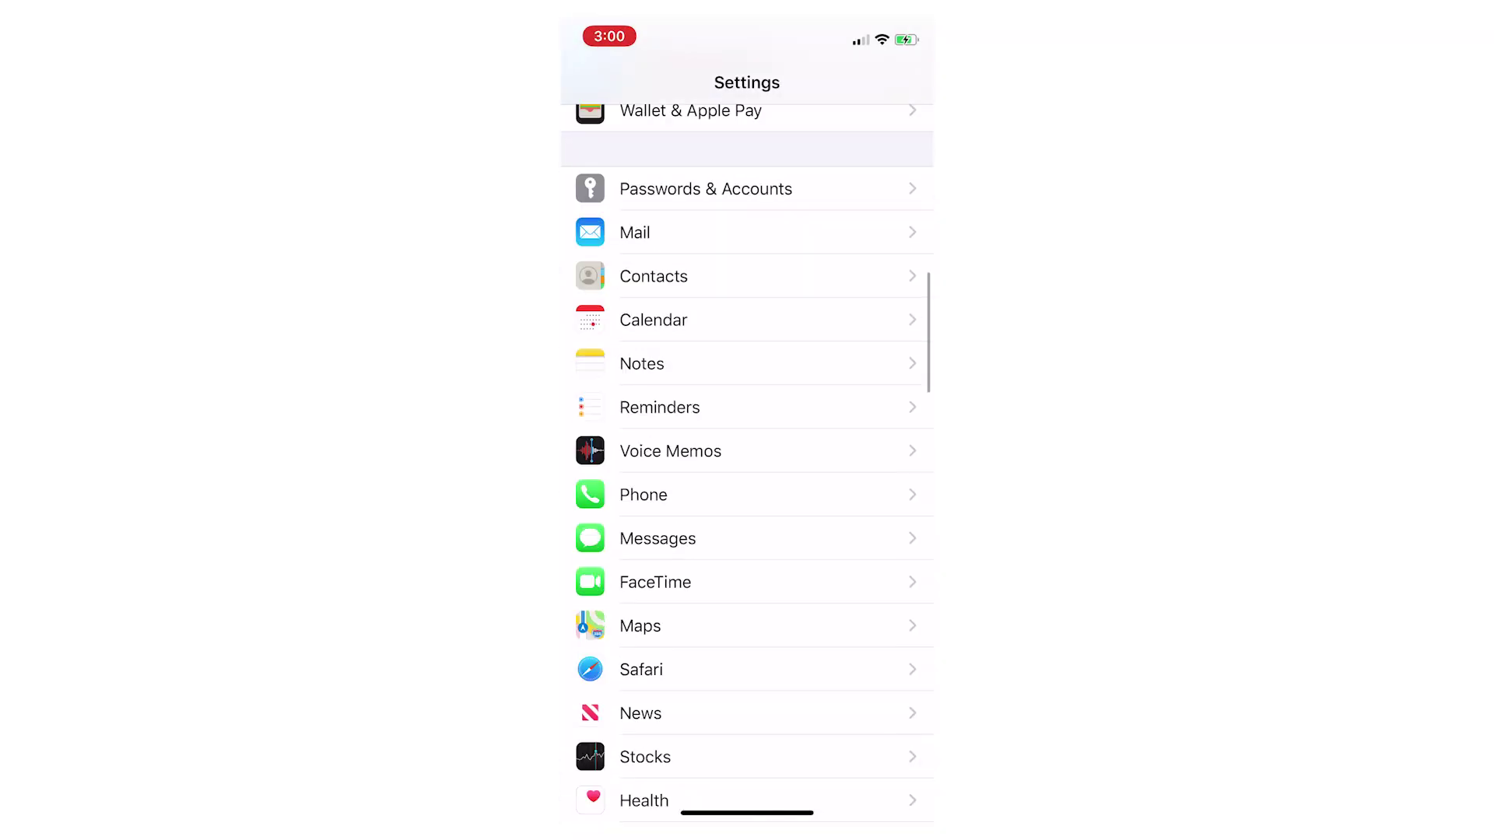
pyautogui.click(661, 460)
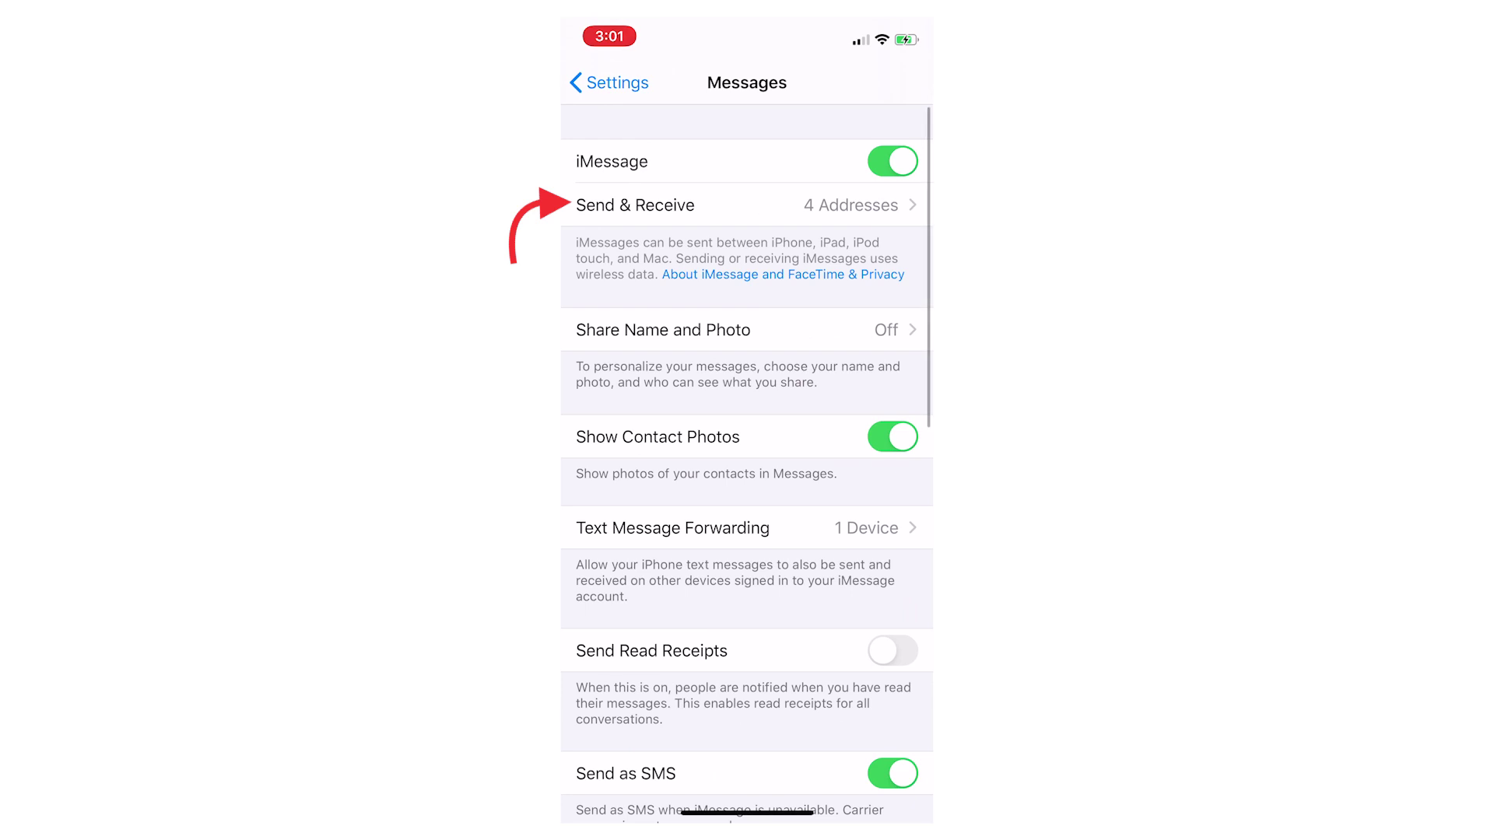
pyautogui.click(635, 205)
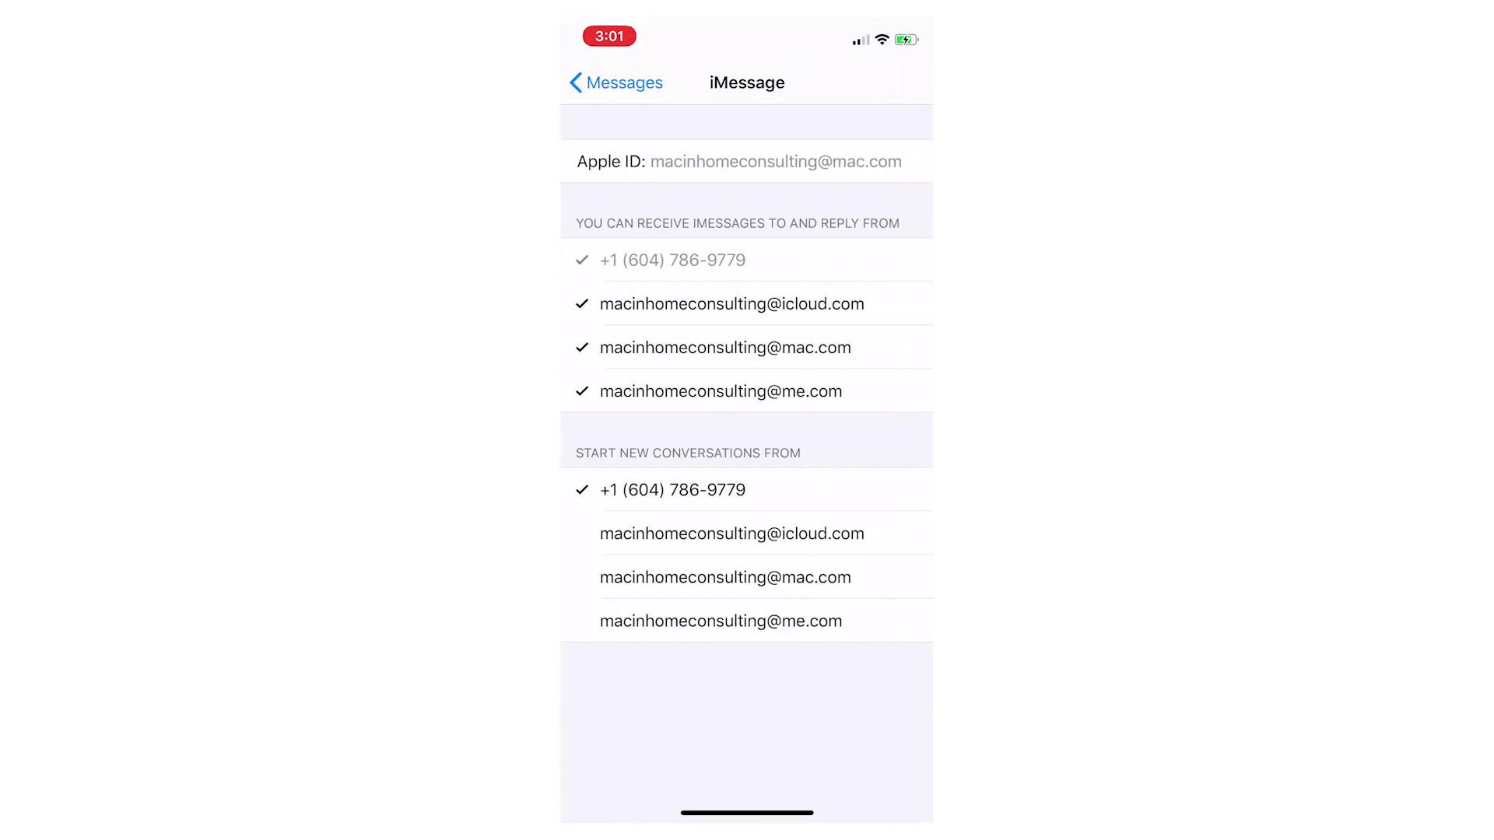